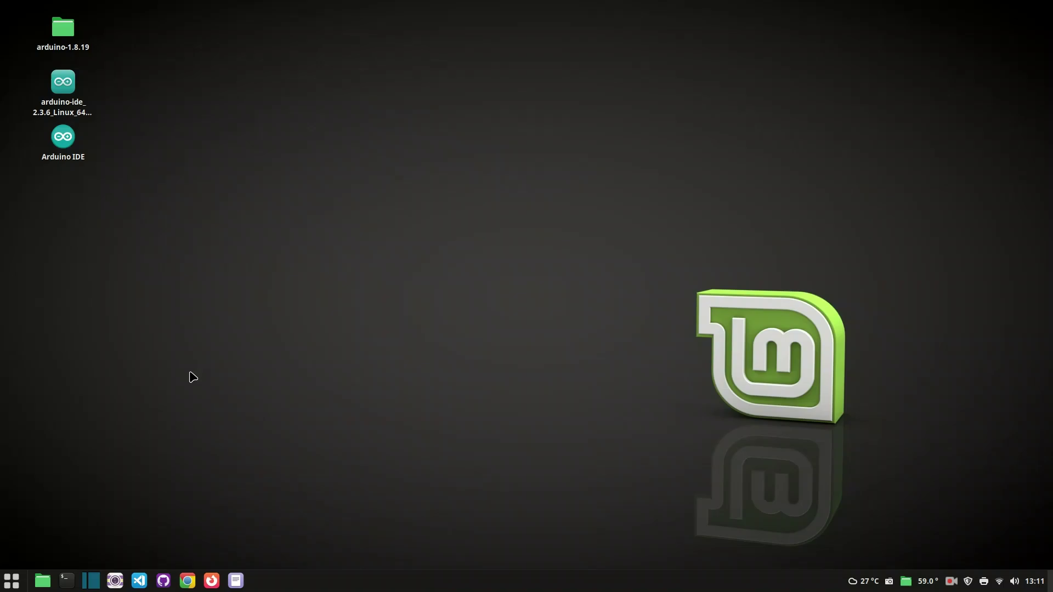
# - Open Themes from a 'th' menu search in advanced view and list the application themes
pyautogui.click(12, 580)
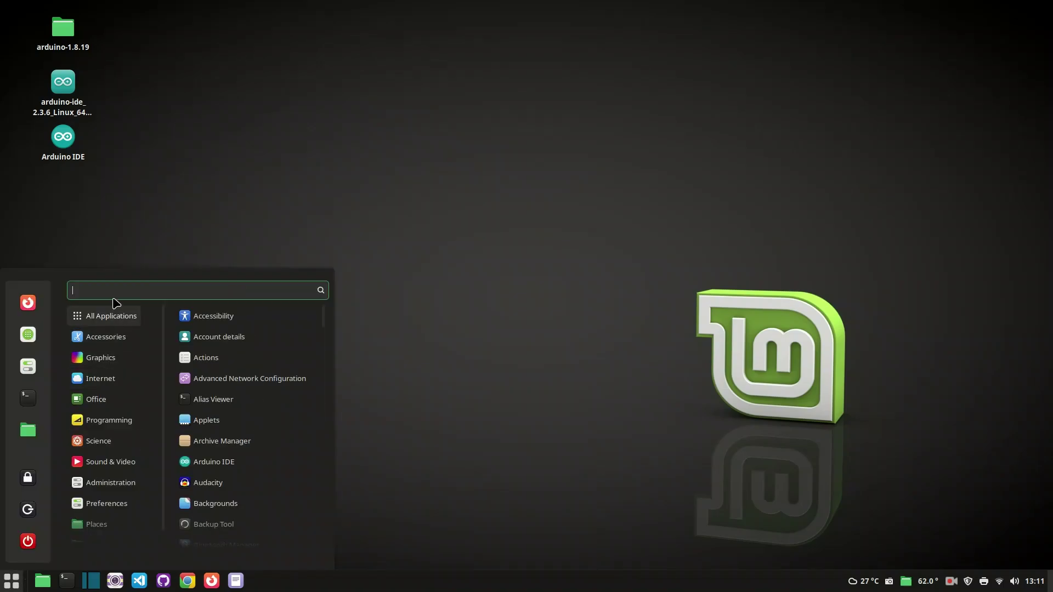
pyautogui.write('th')
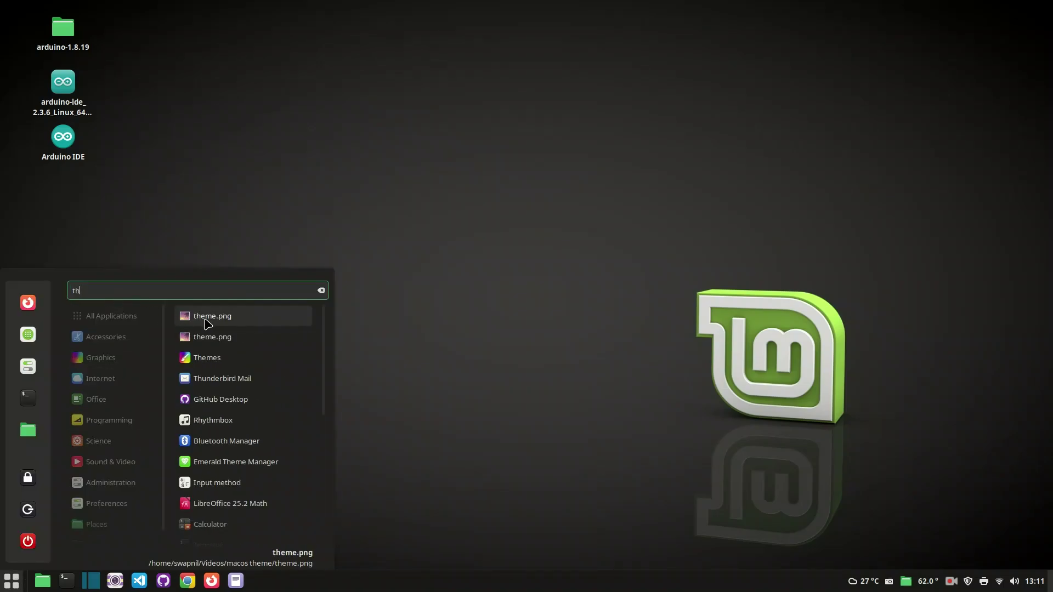
pyautogui.click(207, 358)
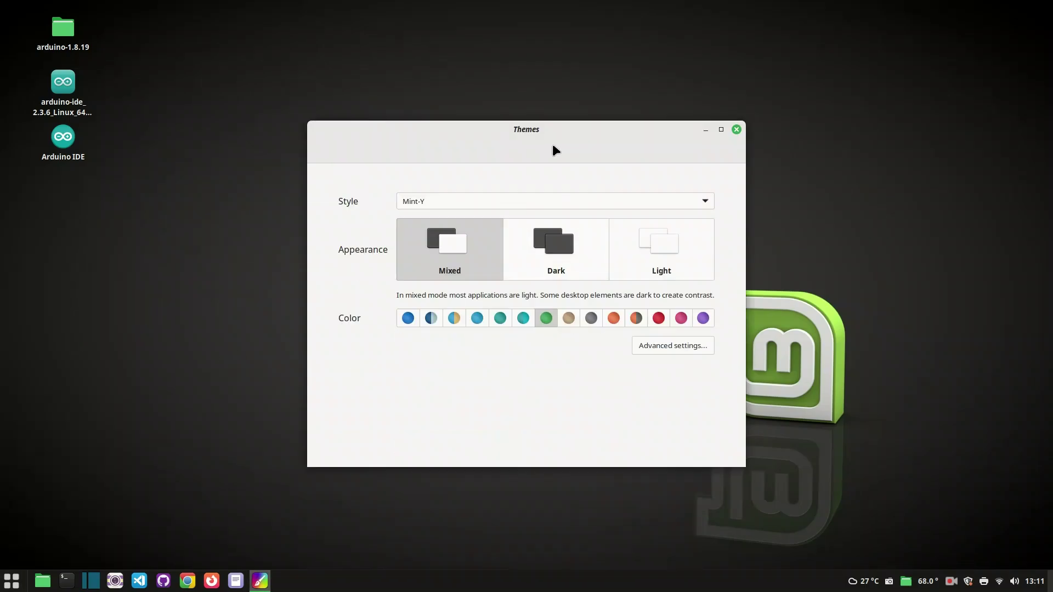
pyautogui.click(680, 346)
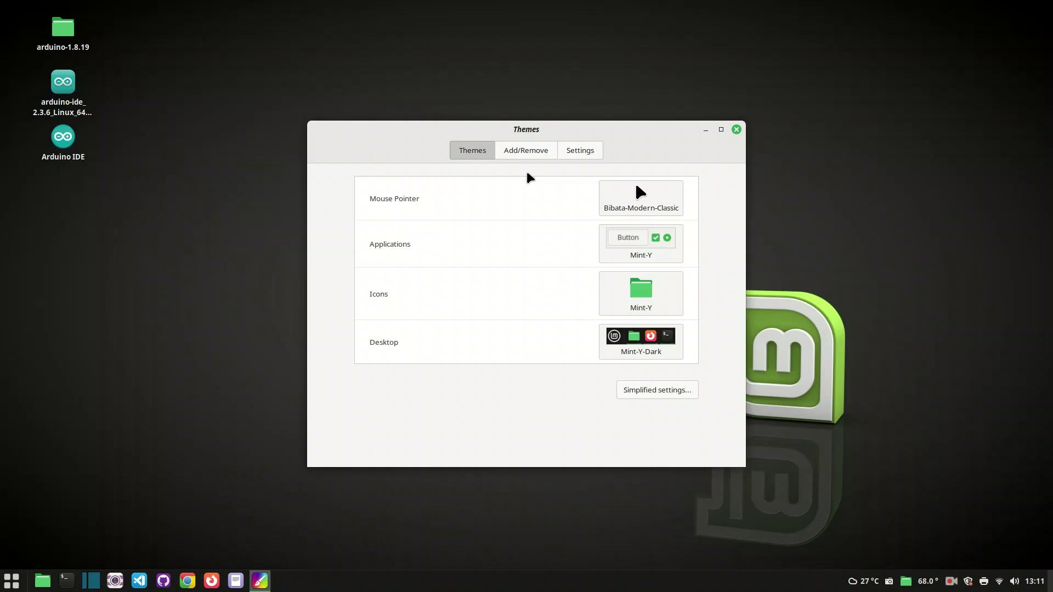
pyautogui.click(646, 200)
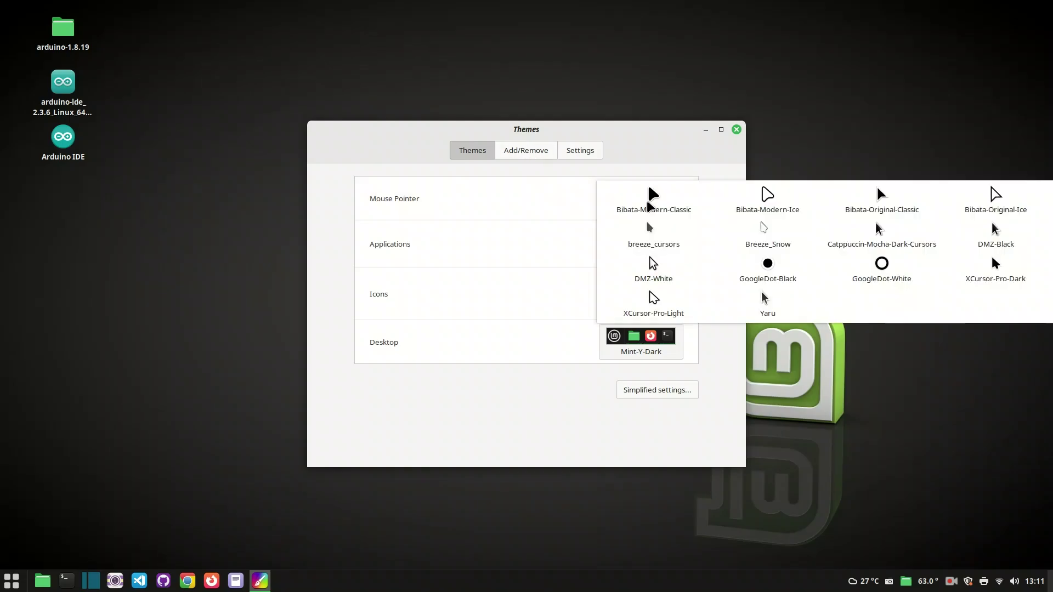
pyautogui.click(647, 200)
pyautogui.click(631, 246)
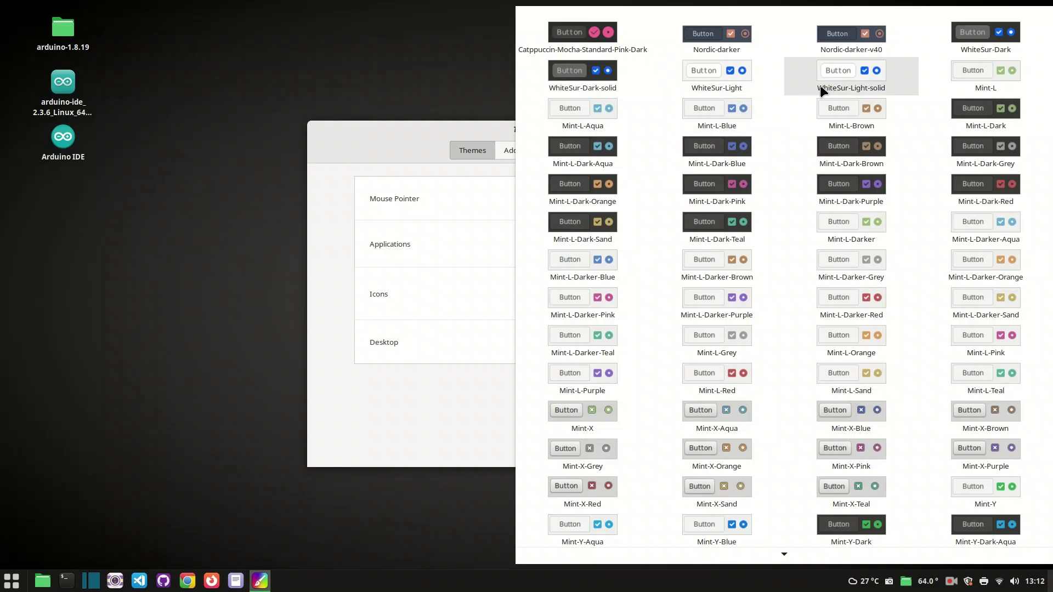
# - Set applications to WhiteSur-Light, icons to WhiteSur and desktop to WhiteSur-Light, then close Themes
pyautogui.click(706, 73)
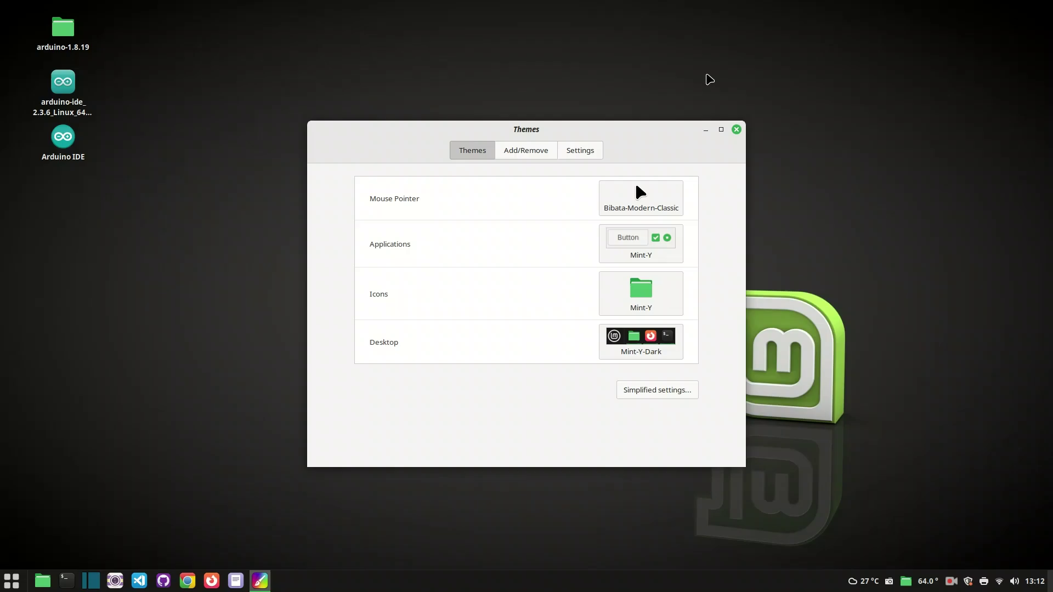
pyautogui.click(639, 299)
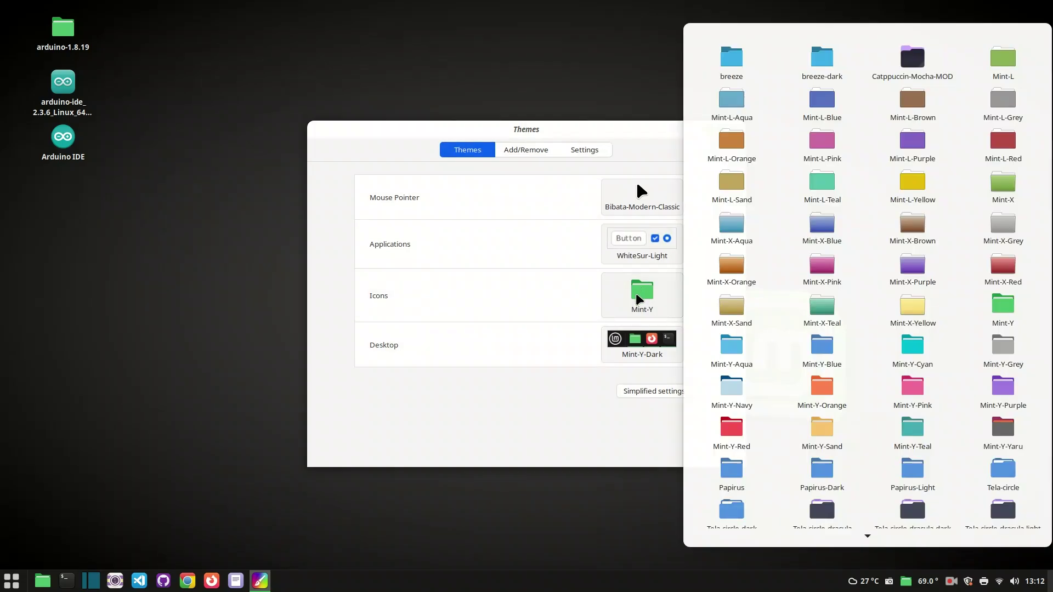
pyautogui.scroll(-1, 879, 301)
pyautogui.scroll(-8, 880, 301)
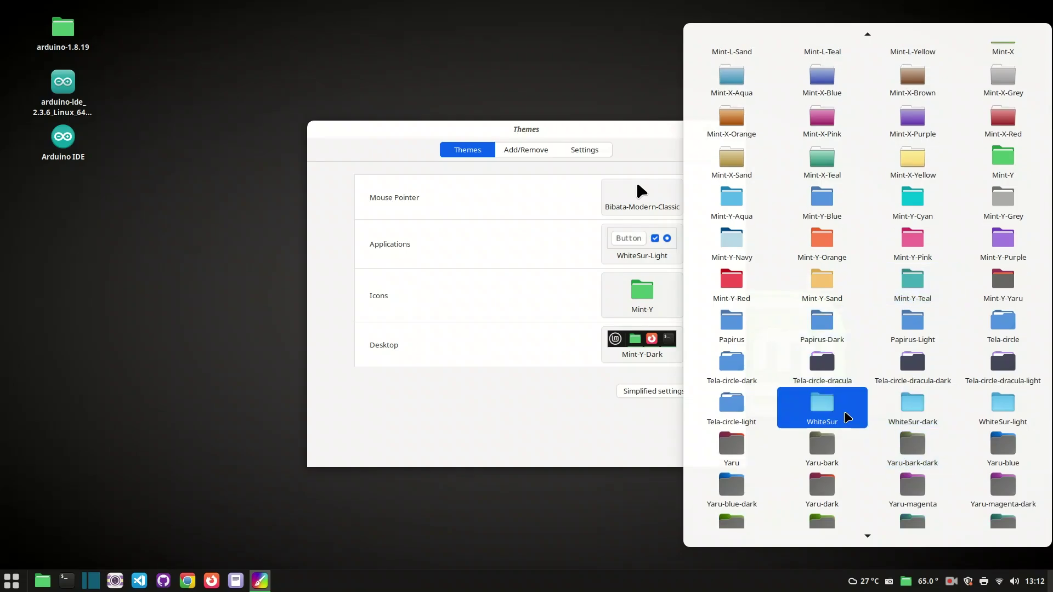
pyautogui.click(827, 410)
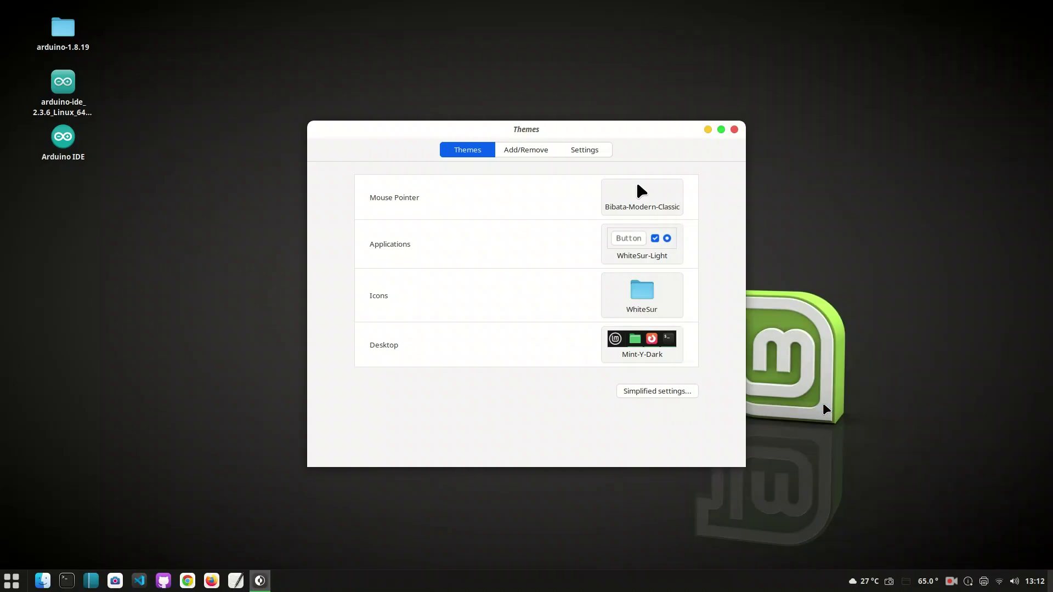
pyautogui.click(640, 342)
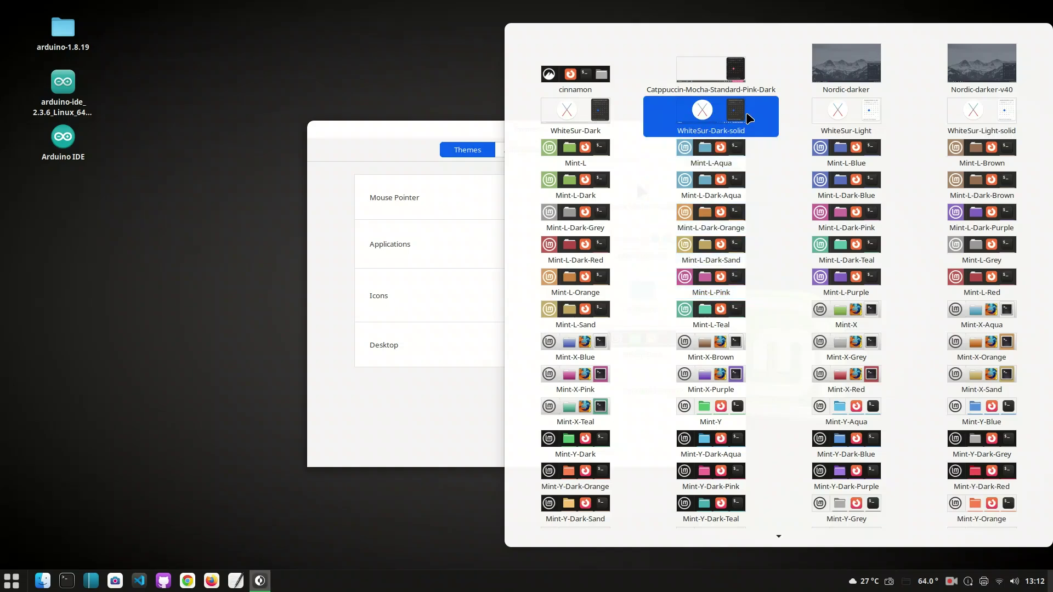
pyautogui.click(854, 117)
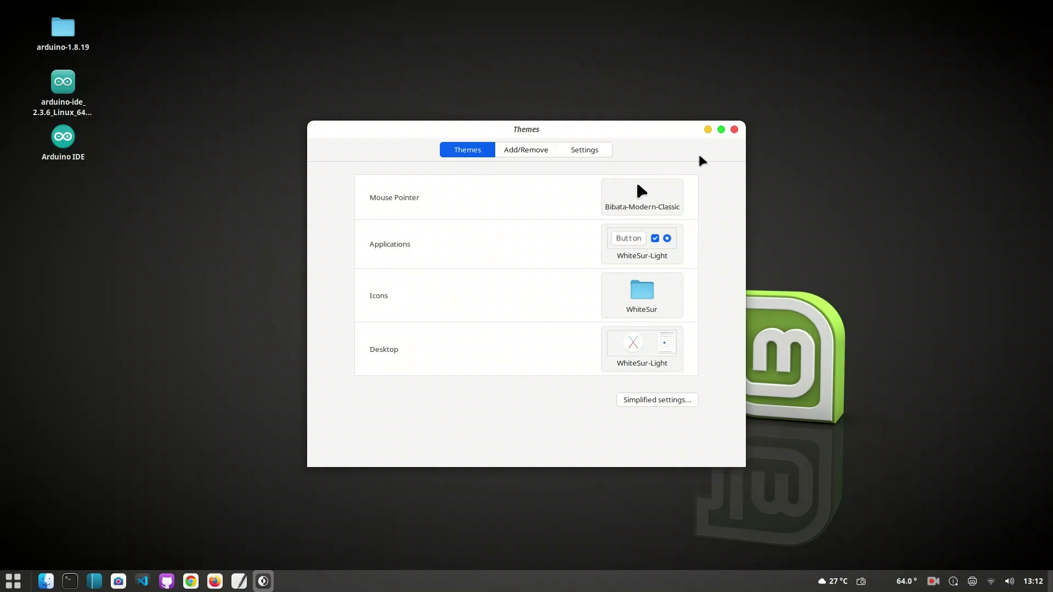
pyautogui.click(735, 130)
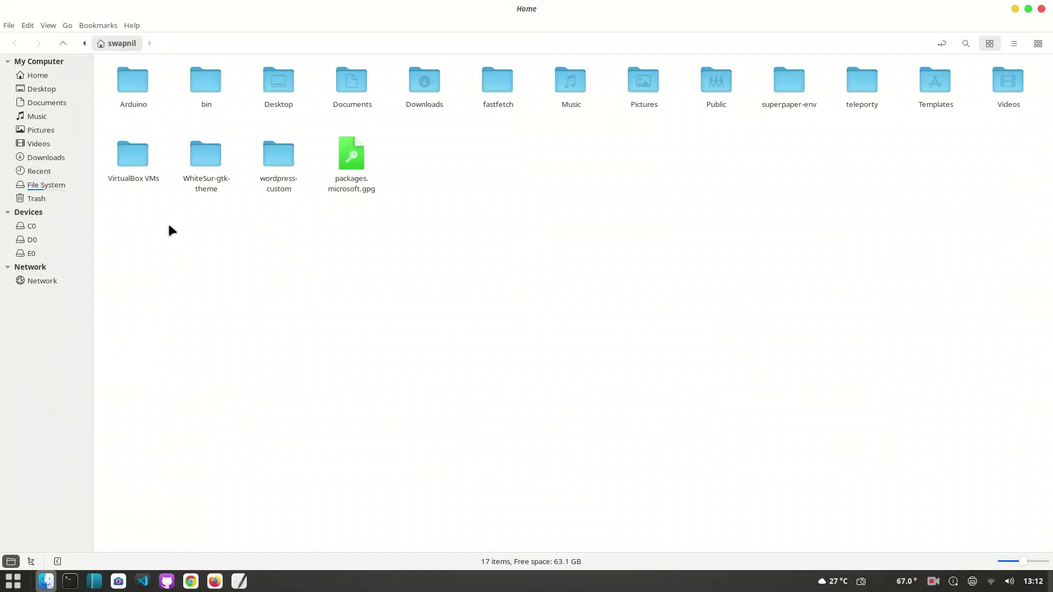
# - Browse to Downloads > wallpaper to find the macos-monterey image among the 11 images
pyautogui.click(45, 158)
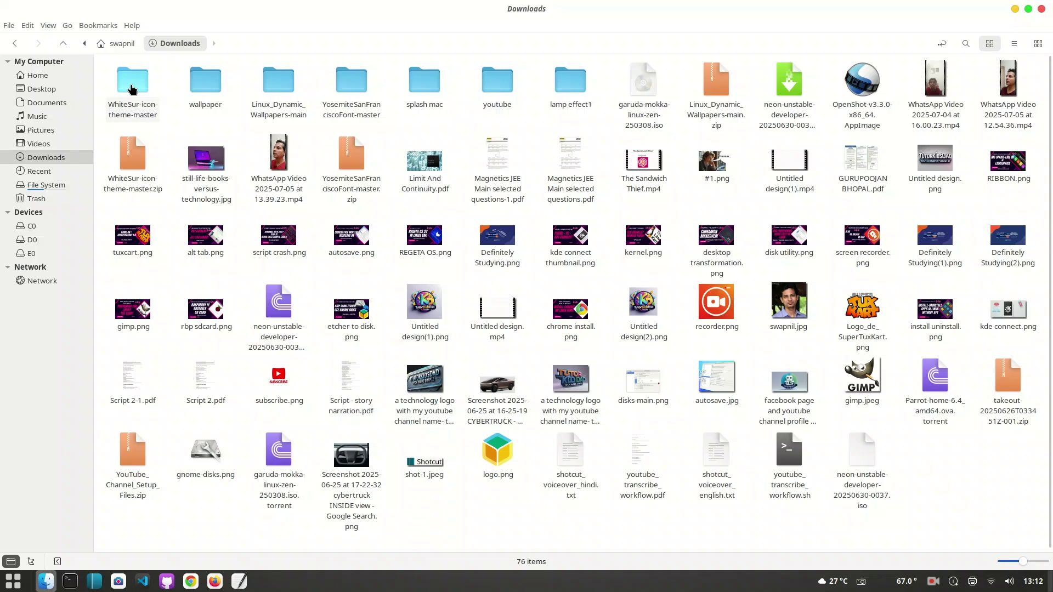
pyautogui.doubleClick(204, 82)
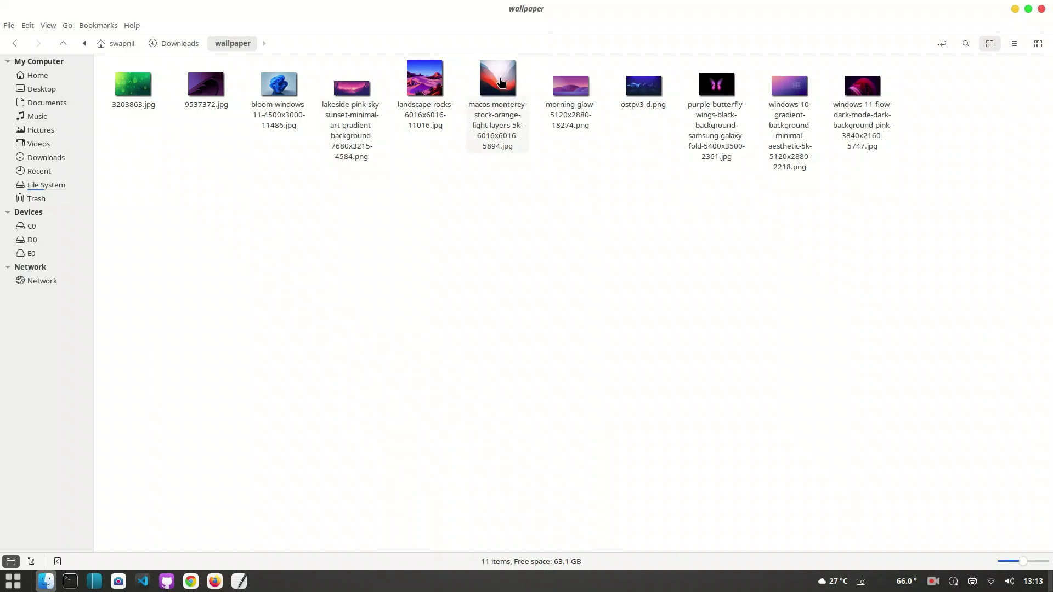
pyautogui.rightClick(495, 82)
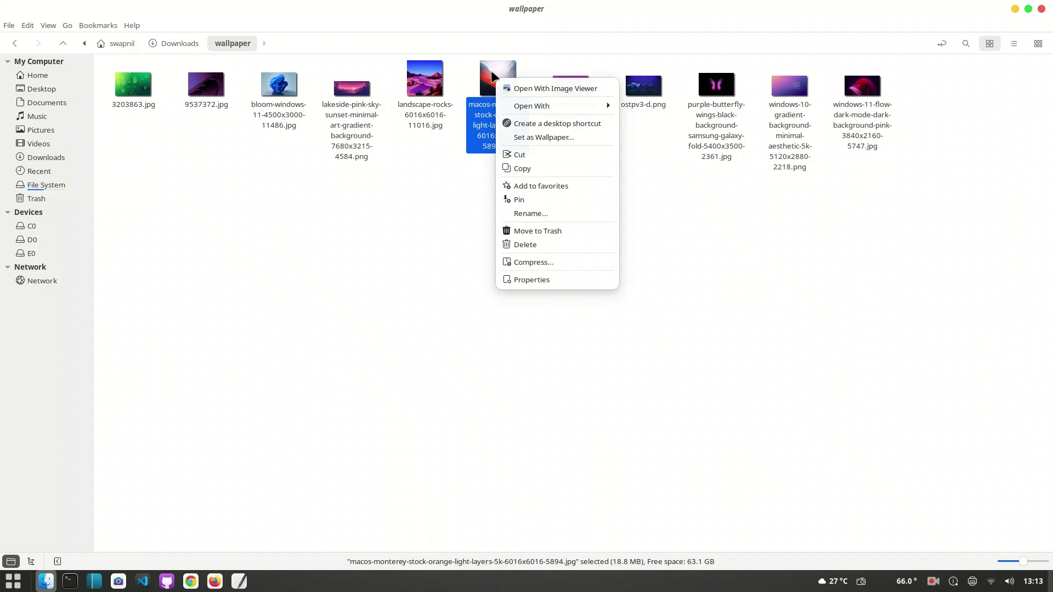
pyautogui.click(490, 72)
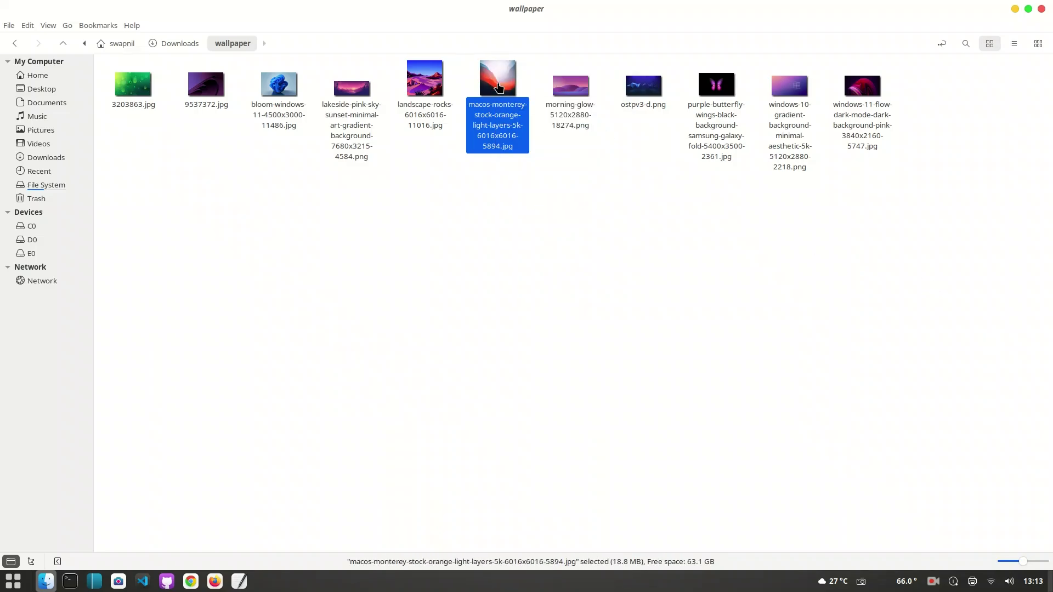
# - Set the macos-monterey image as wallpaper from the image viewer, then close the viewer and Files
pyautogui.doubleClick(499, 86)
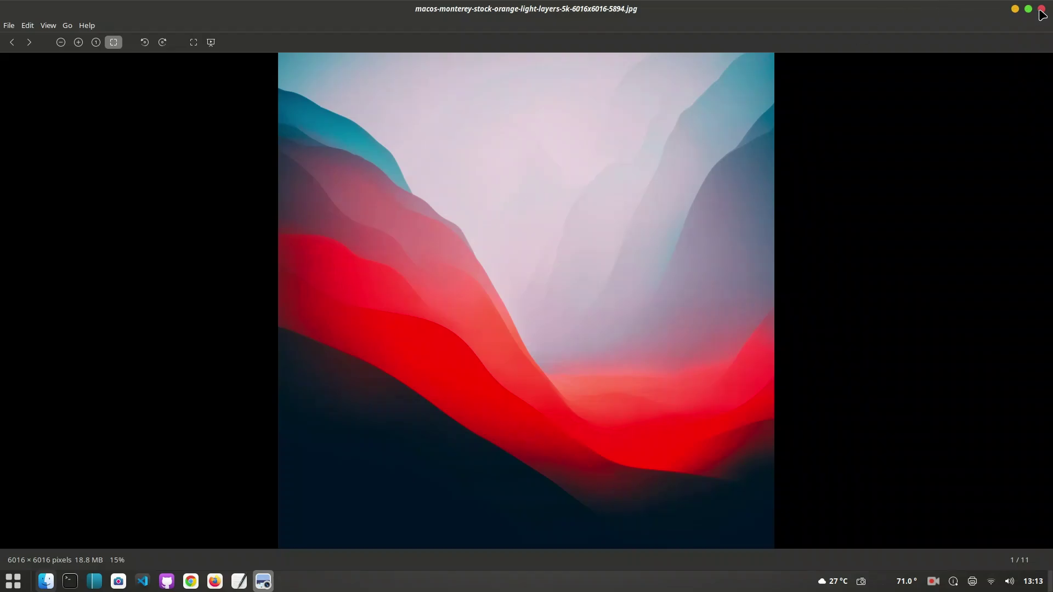
pyautogui.rightClick(475, 172)
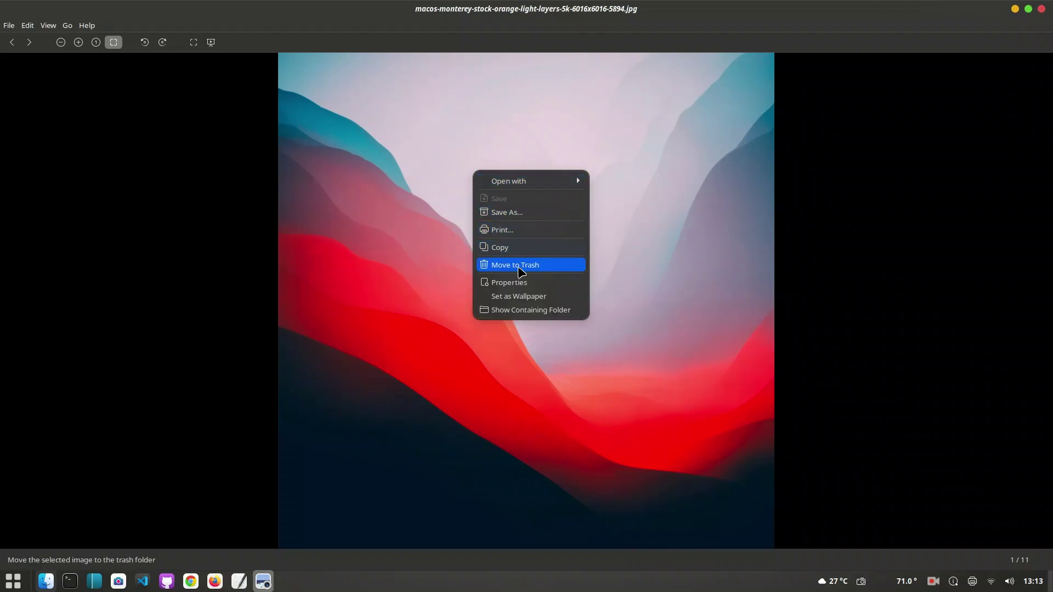
pyautogui.click(519, 296)
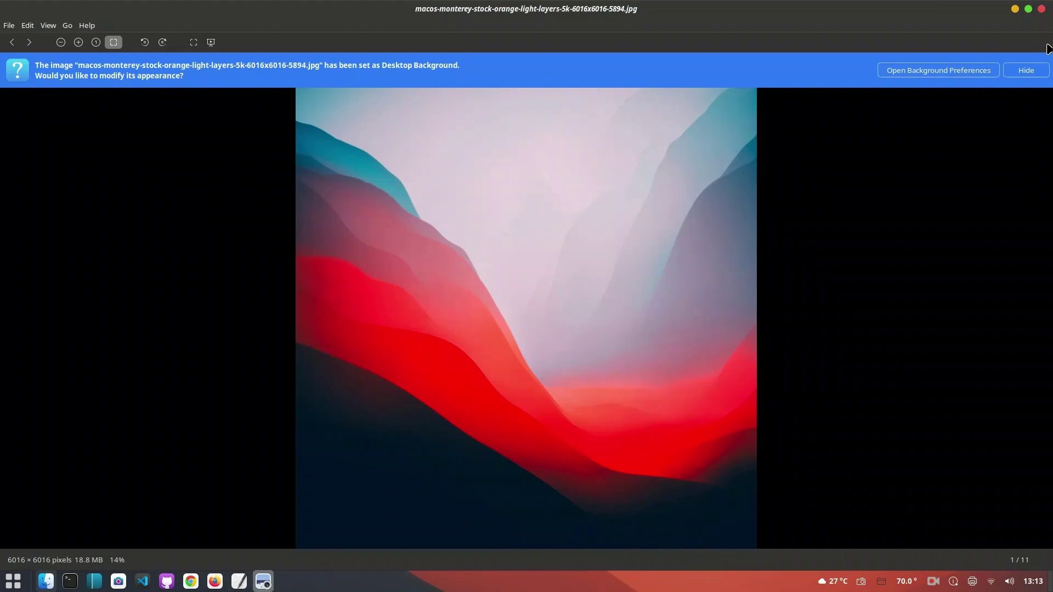
pyautogui.click(1042, 9)
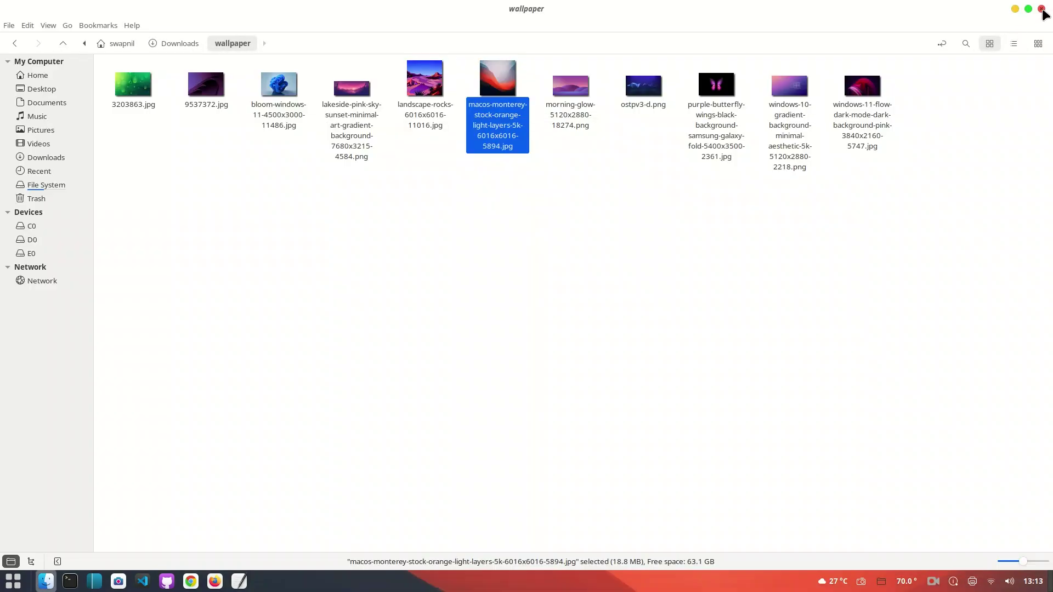
pyautogui.click(1042, 10)
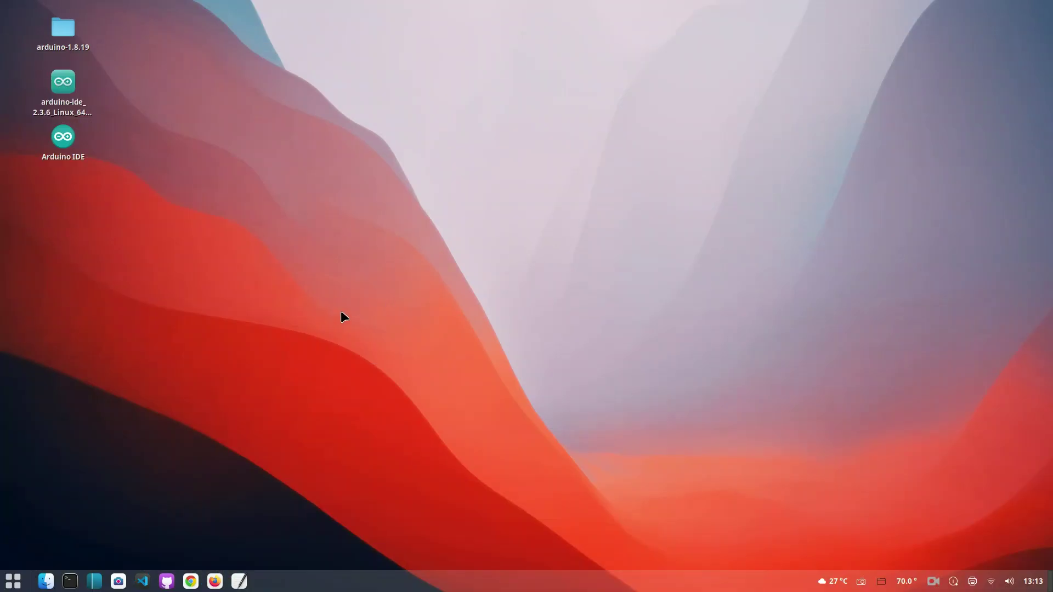
# - Launch the Plank dock from a 'pl' menu search
pyautogui.click(13, 581)
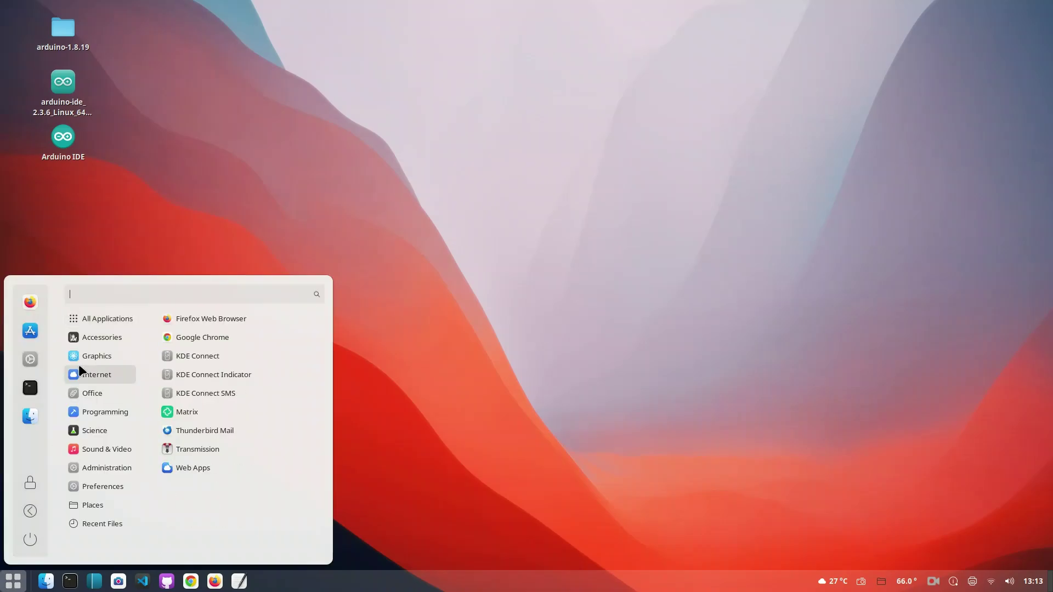
pyautogui.write('pl')
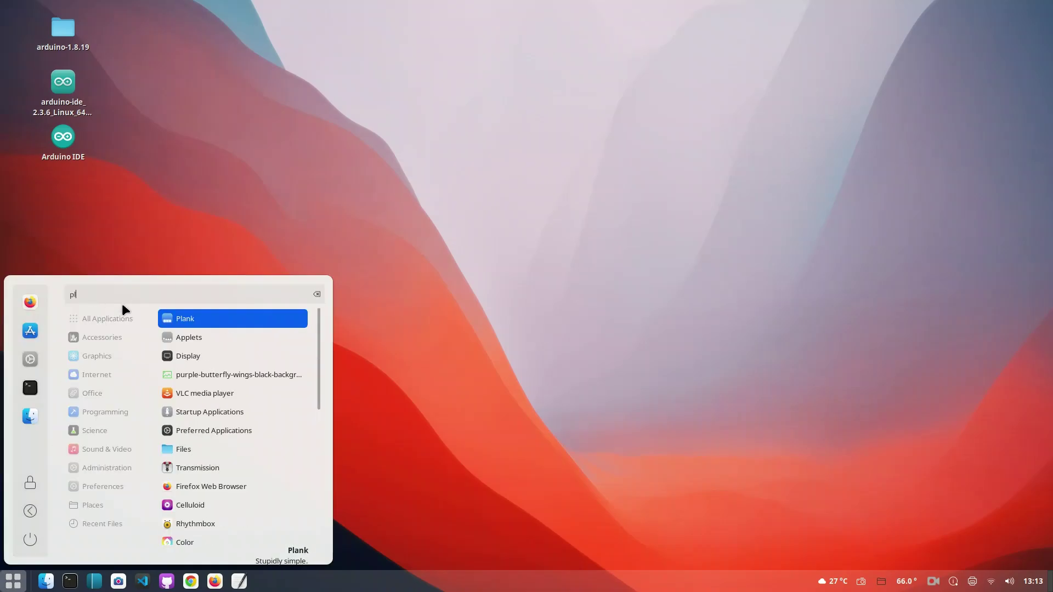
pyautogui.click(208, 321)
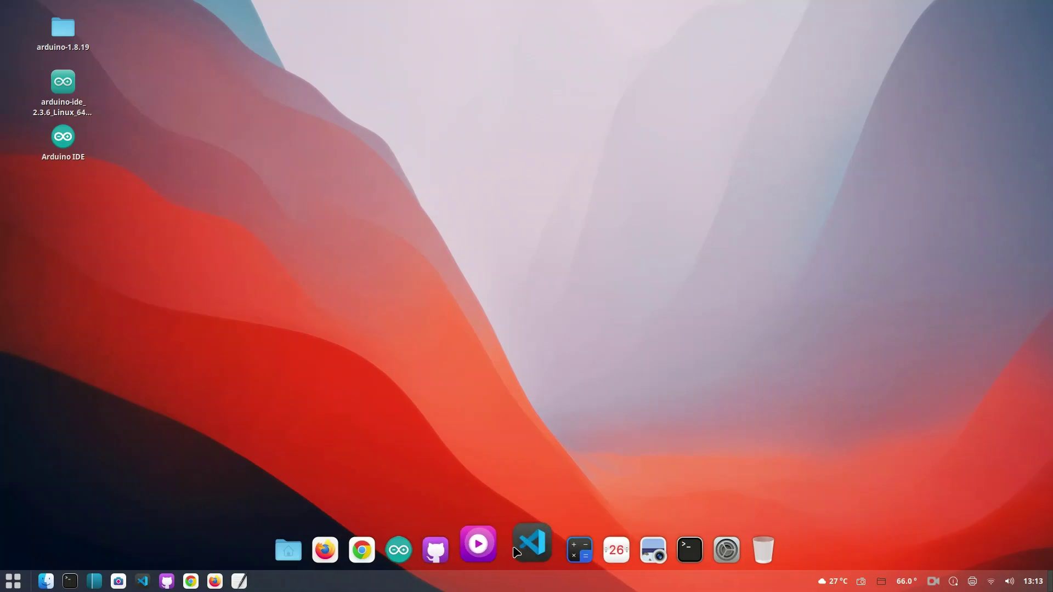
# - Move the main panel from the bottom edge to the top screen edge
pyautogui.rightClick(711, 586)
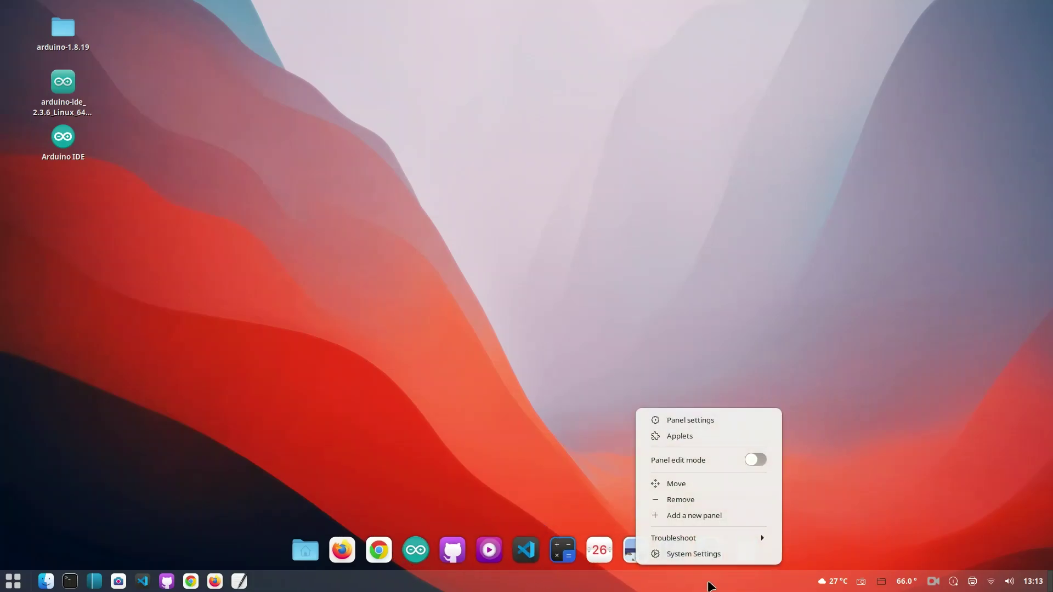
pyautogui.click(683, 486)
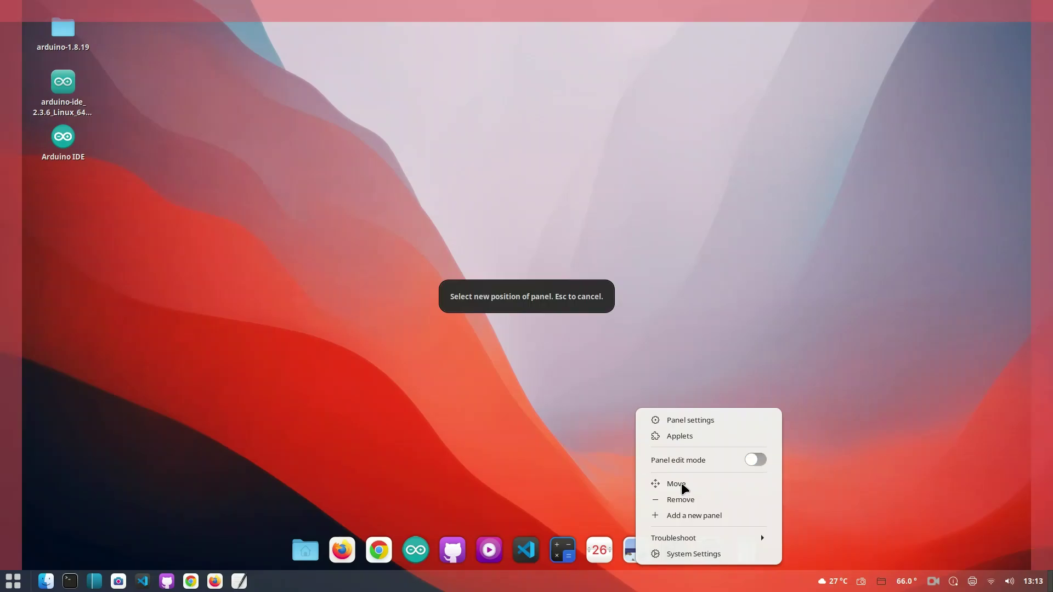
pyautogui.click(1051, 446)
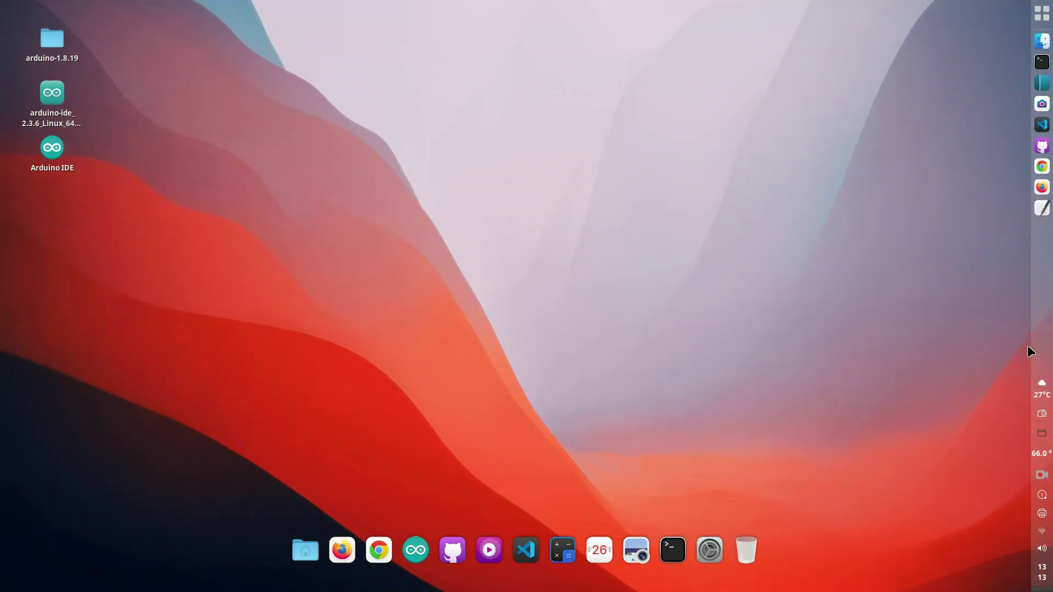
pyautogui.rightClick(1041, 252)
pyautogui.click(957, 333)
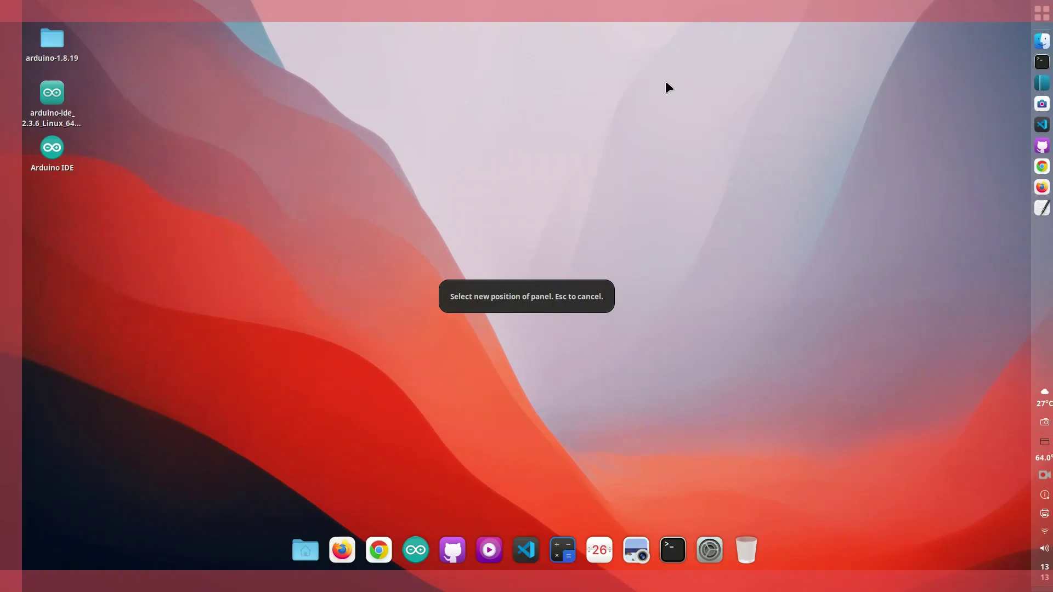
pyautogui.click(588, 14)
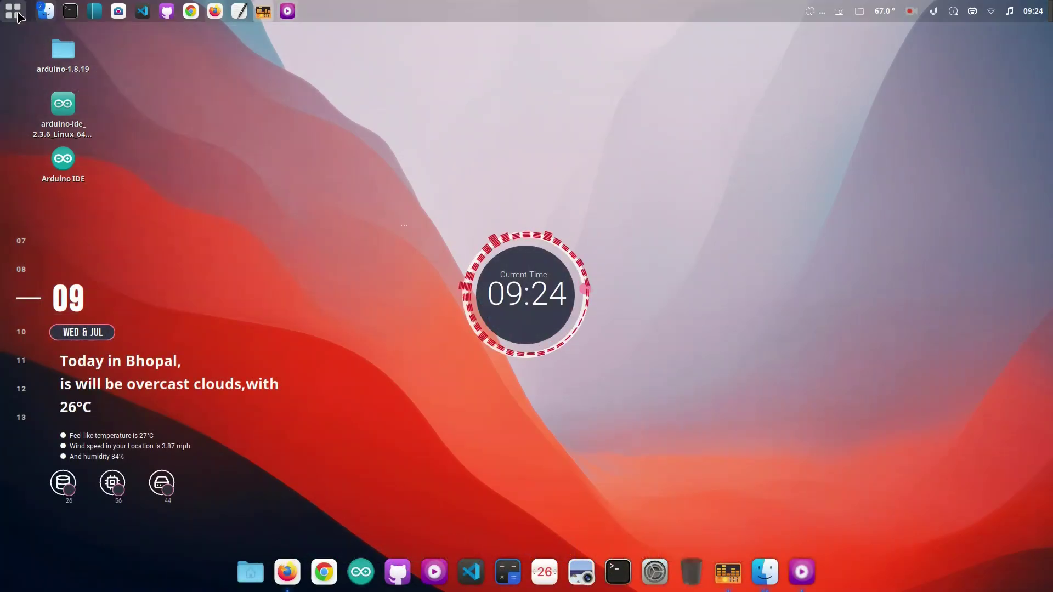
# - Open System Settings' Extensions page, where Burn My Windows is listed
pyautogui.click(14, 11)
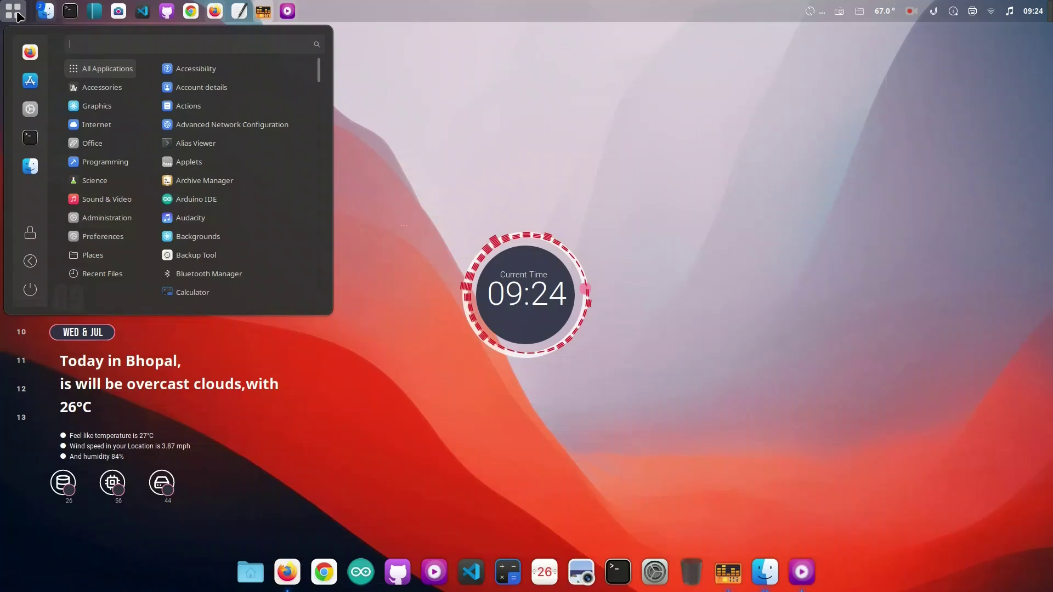
pyautogui.click(30, 110)
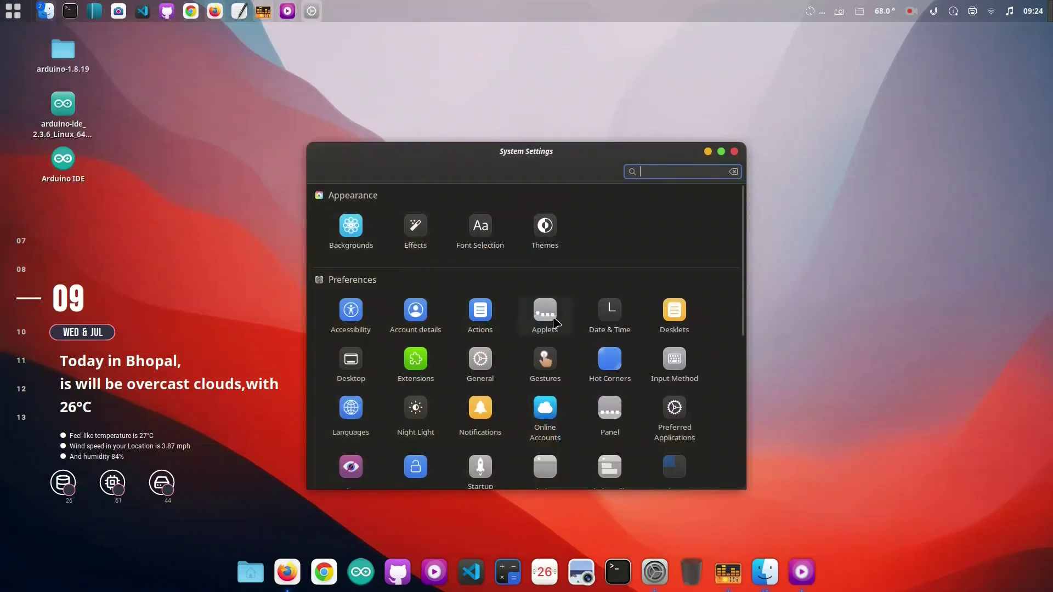
pyautogui.click(425, 367)
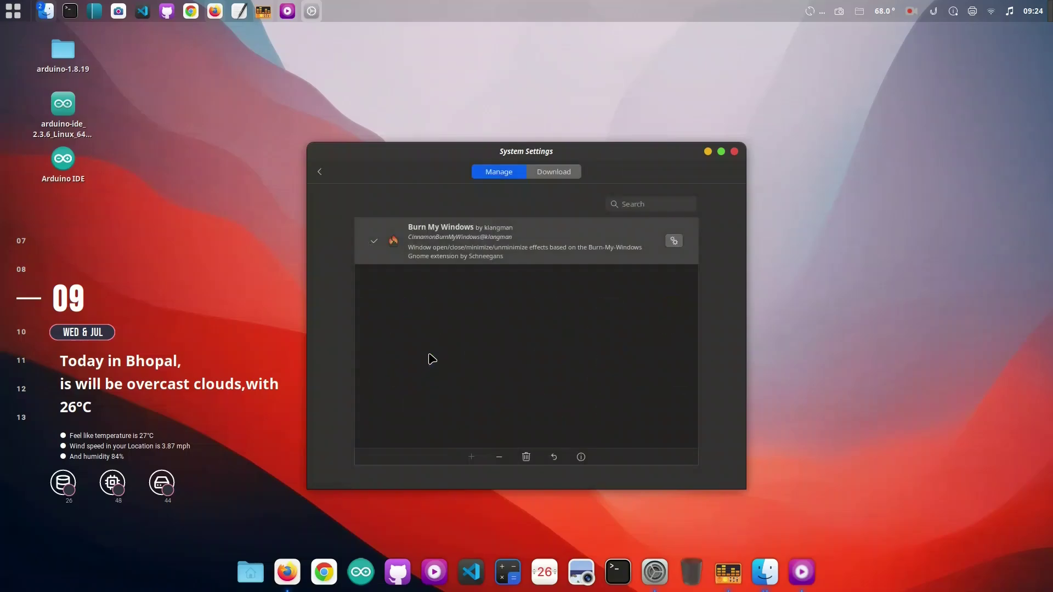
# - Set Burn My Windows' open and close window effects to Magic Lamp and close its settings
pyautogui.click(674, 241)
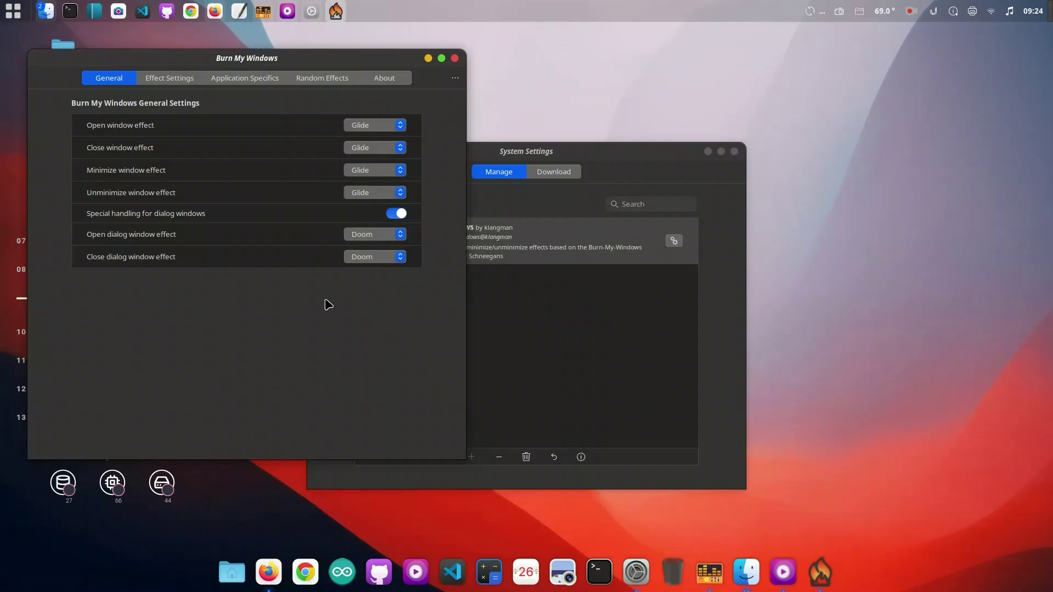
pyautogui.click(401, 125)
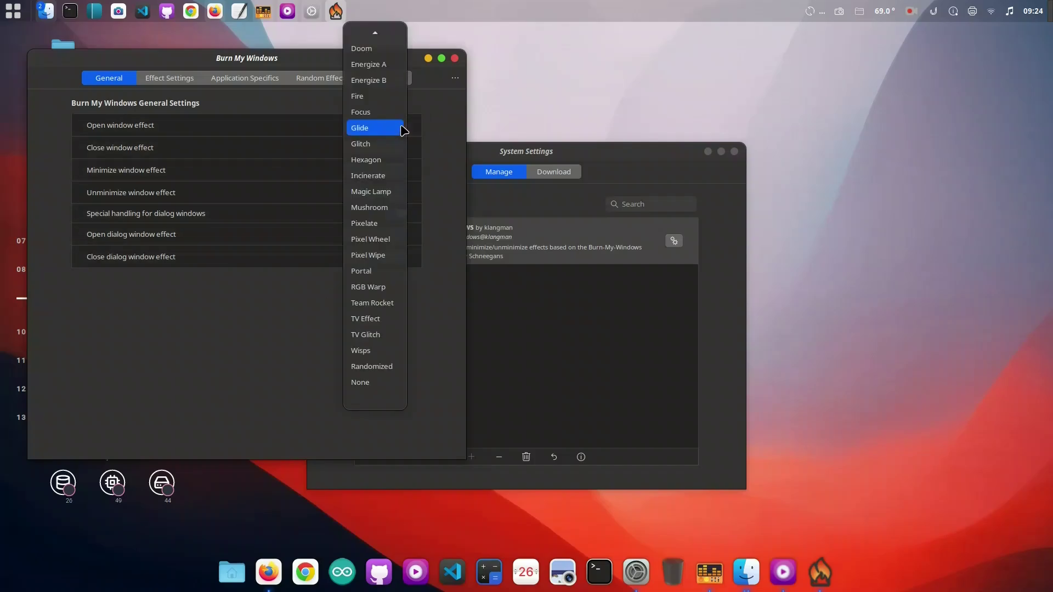
pyautogui.click(396, 192)
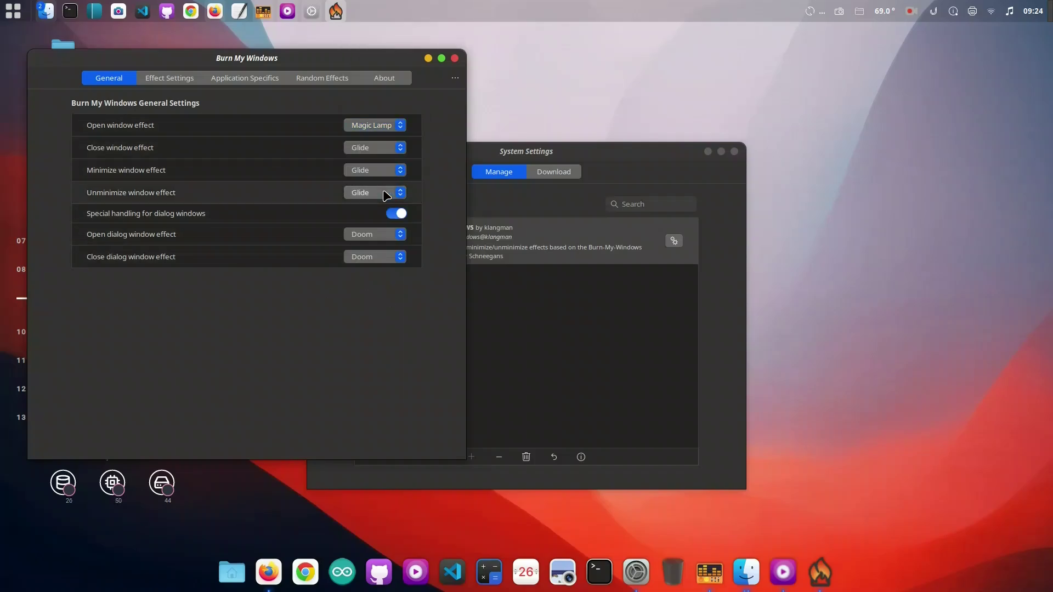
pyautogui.click(401, 148)
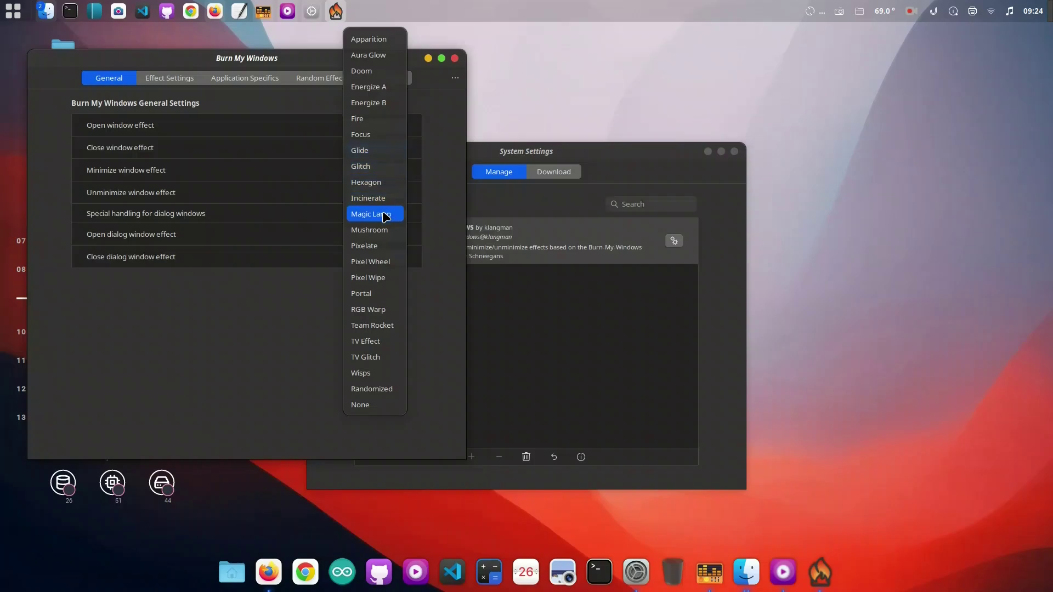
pyautogui.click(386, 214)
pyautogui.click(455, 58)
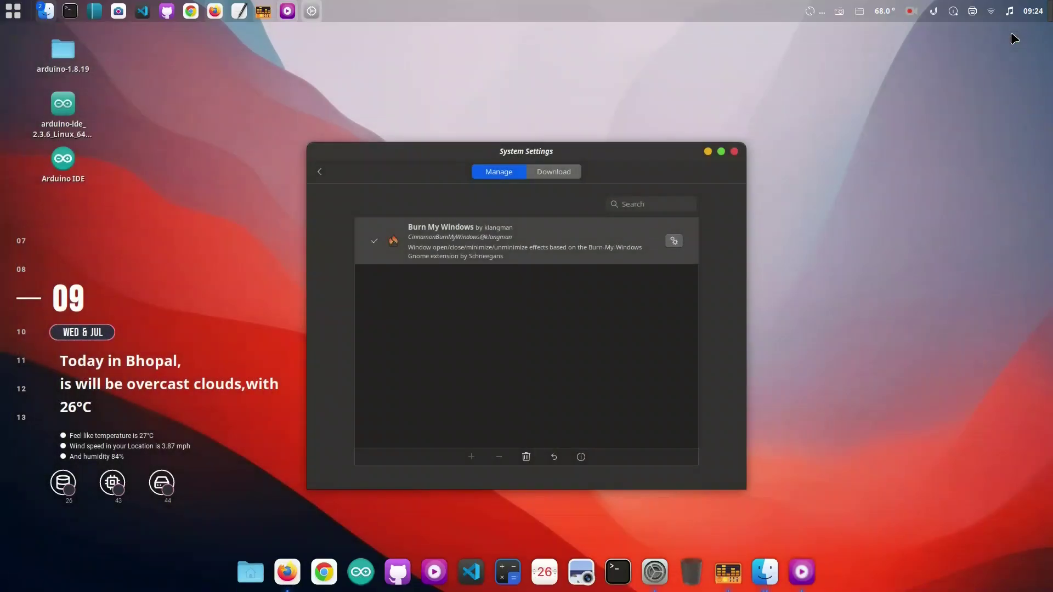
# - Close System Settings and minimize the Firefox YouTube Studio window
pyautogui.click(736, 152)
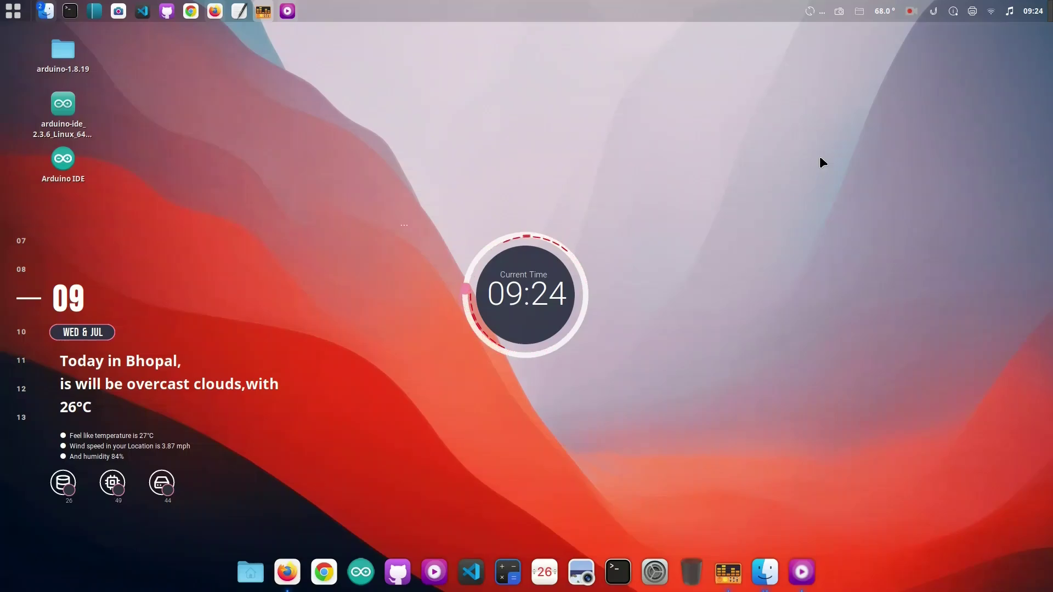
pyautogui.hotkey('alt', 'Tab')
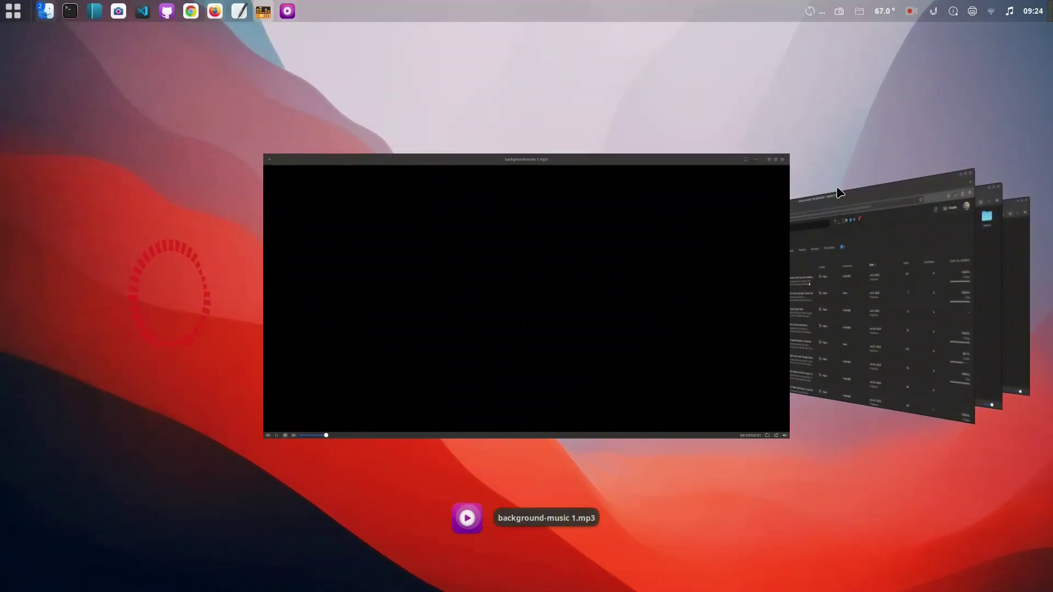
pyautogui.hotkey('alt', 'Tab')
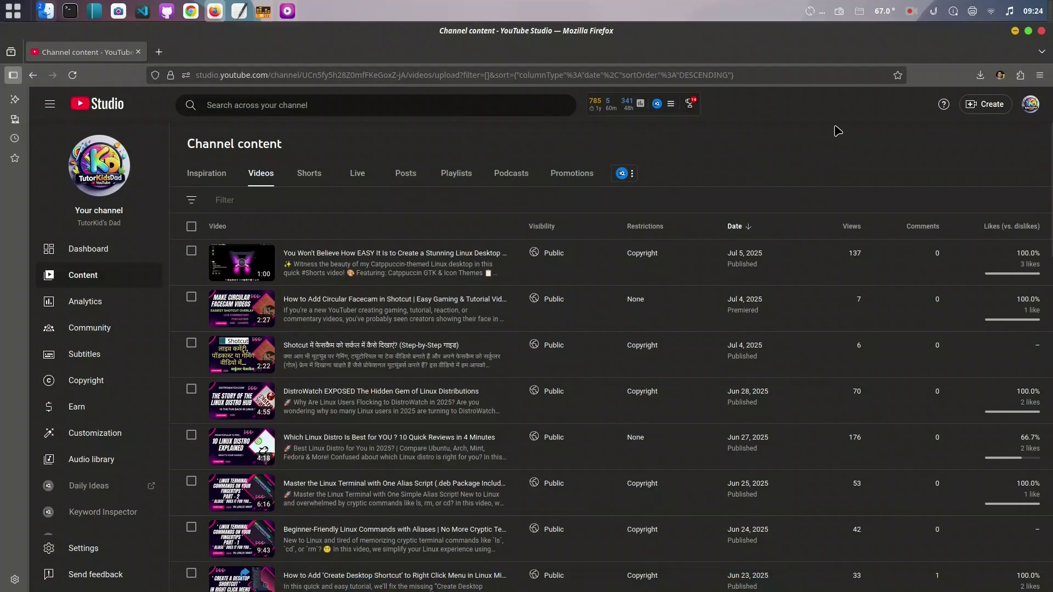
pyautogui.click(1015, 32)
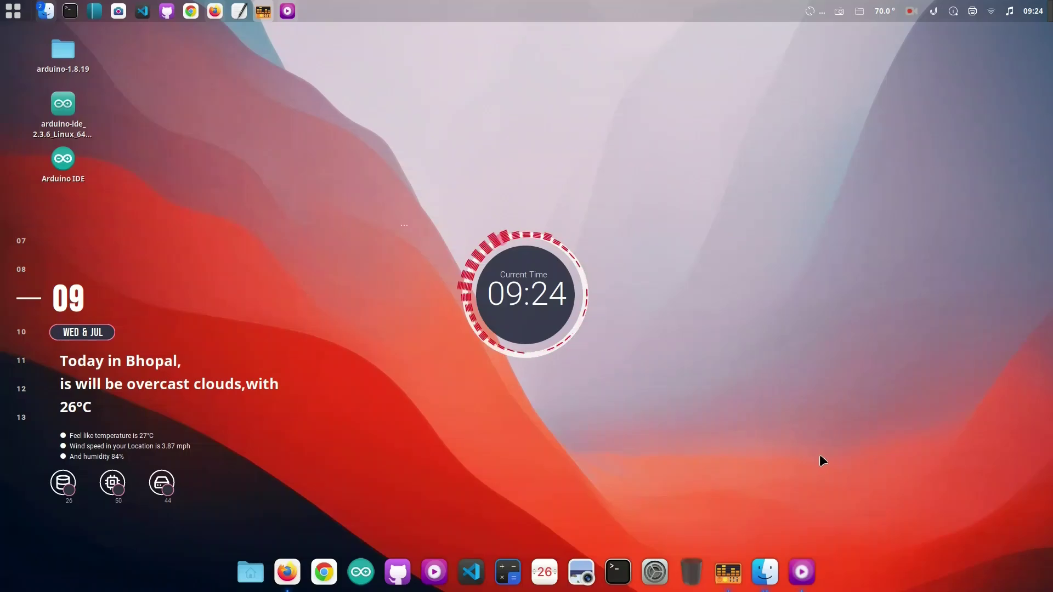
# - Open Files from the dock, then close the Home and MUSIC windows to see Magic Lamp
pyautogui.click(766, 571)
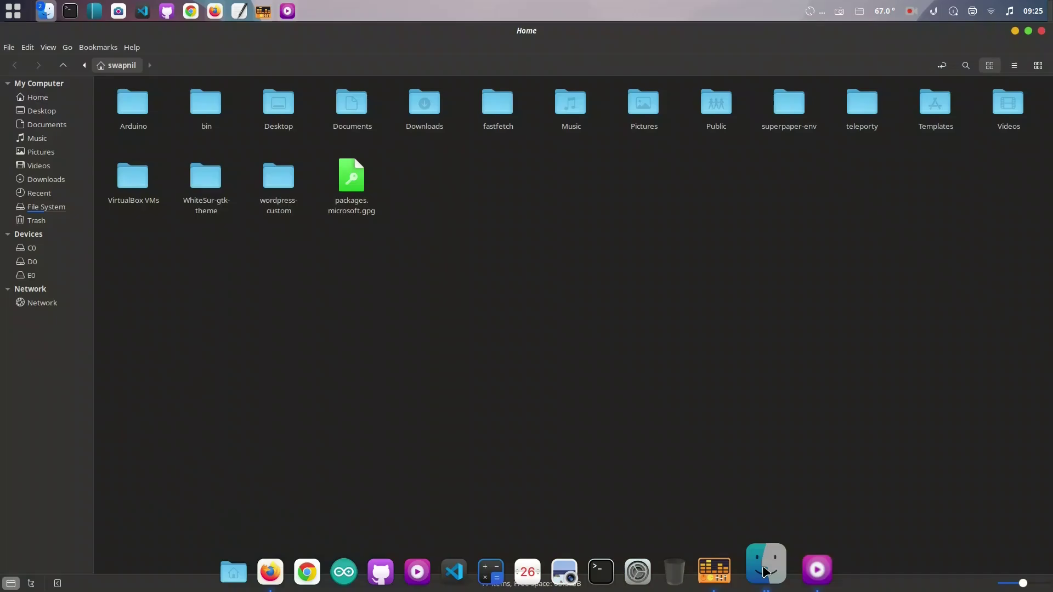
pyautogui.click(1042, 31)
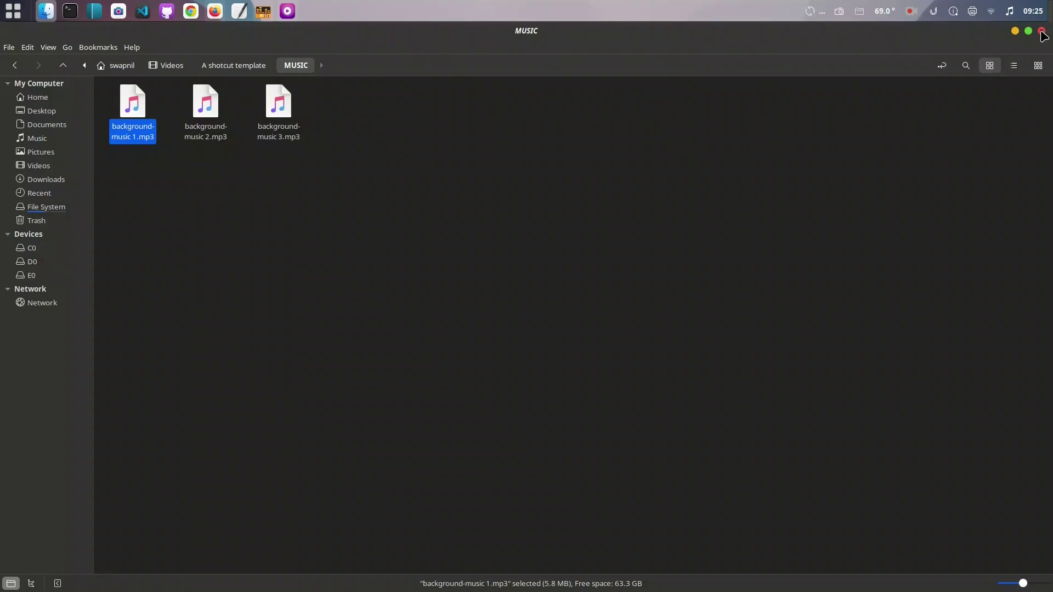
pyautogui.click(1042, 31)
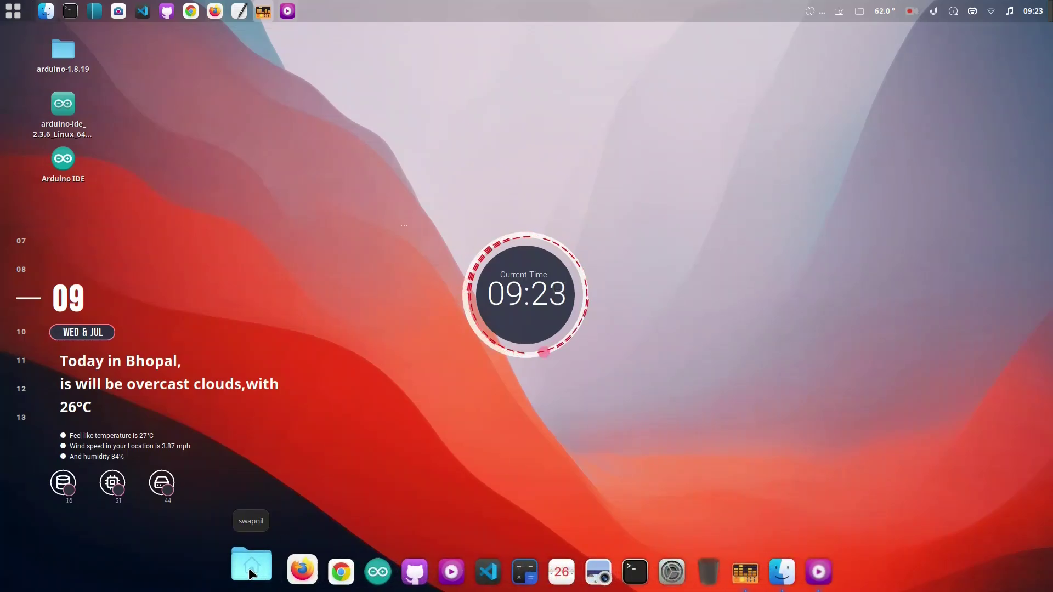
pyautogui.rightClick(249, 575)
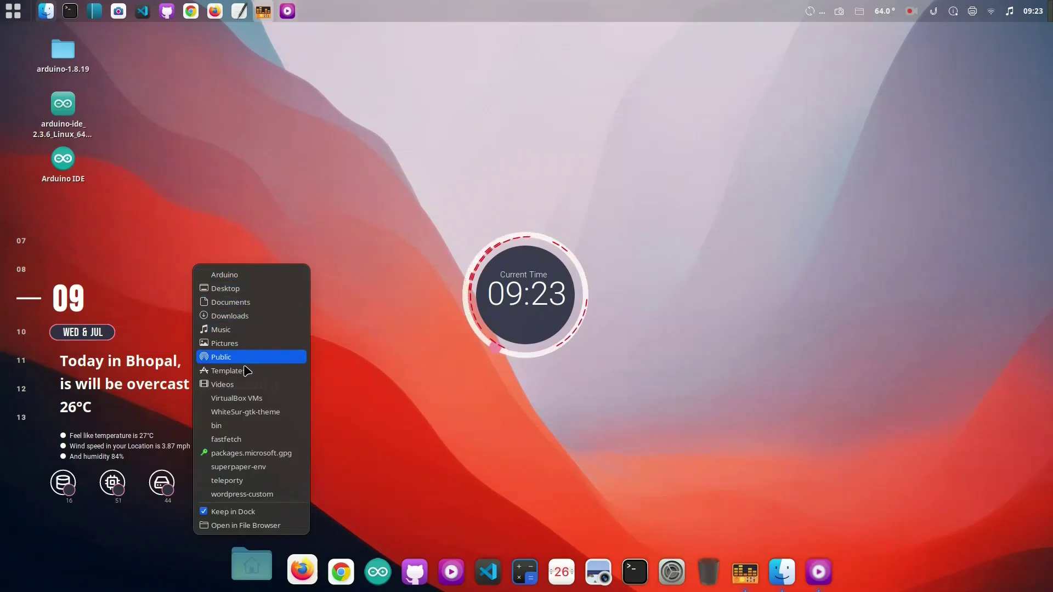
pyautogui.click(248, 526)
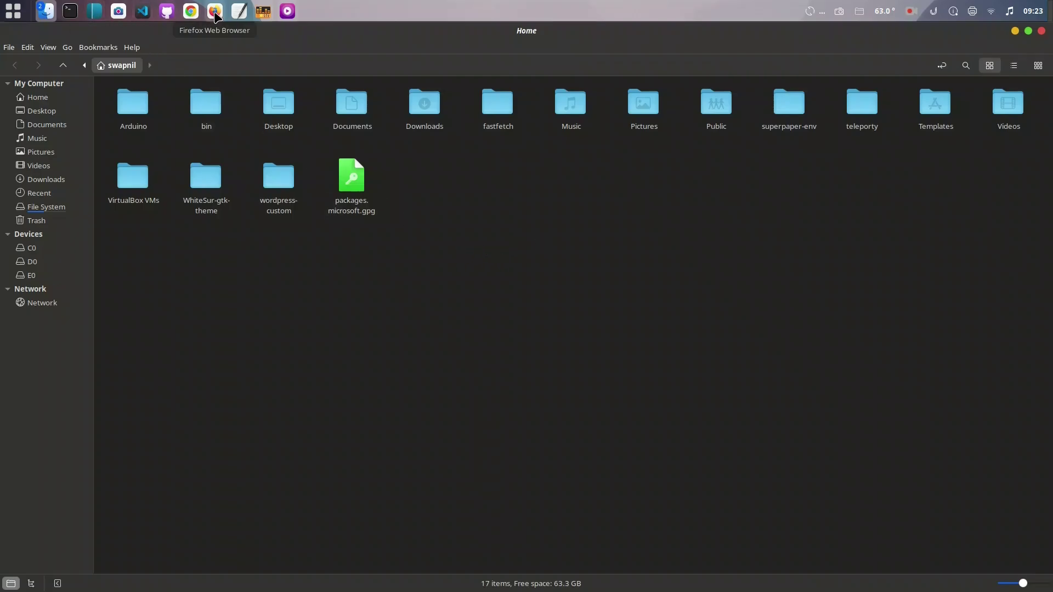
pyautogui.click(214, 12)
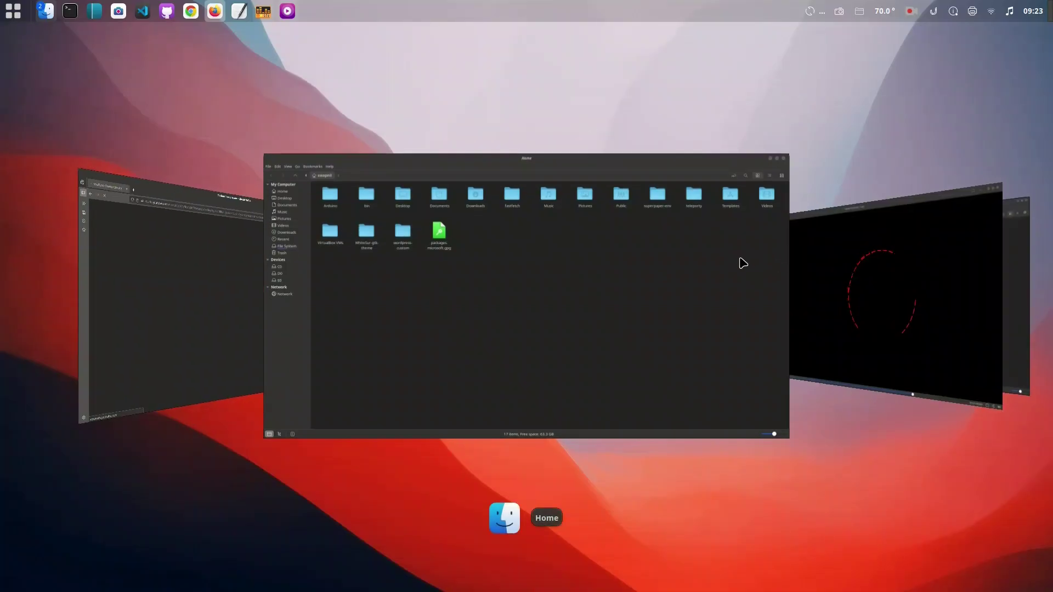
pyautogui.hotkey('alt', 'Tab')
pyautogui.hotkey('alt', 'Tab')
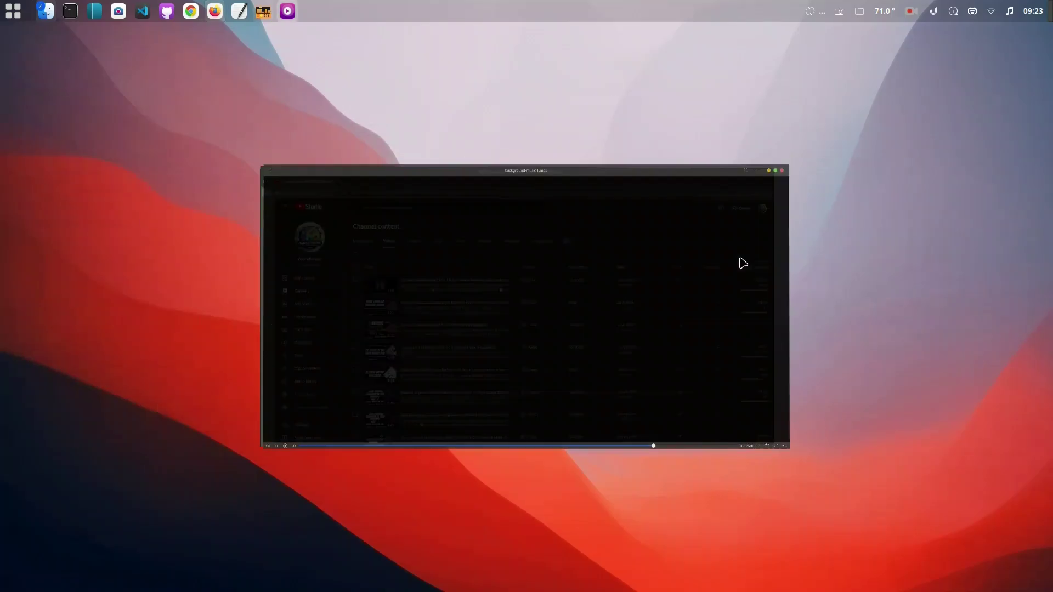
pyautogui.hotkey('alt', 'Tab')
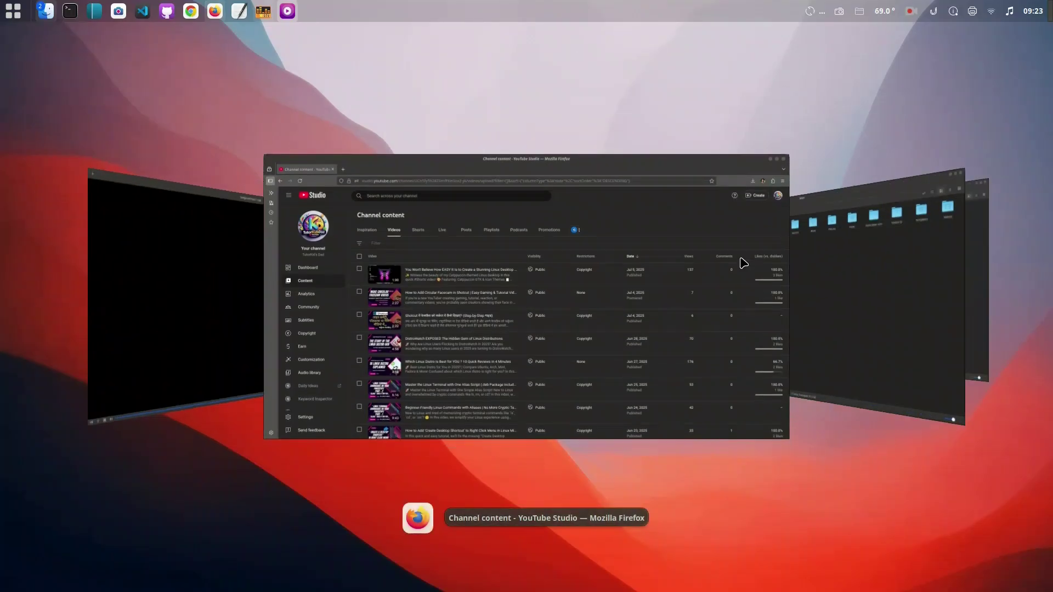
pyautogui.hotkey('alt', 'Tab')
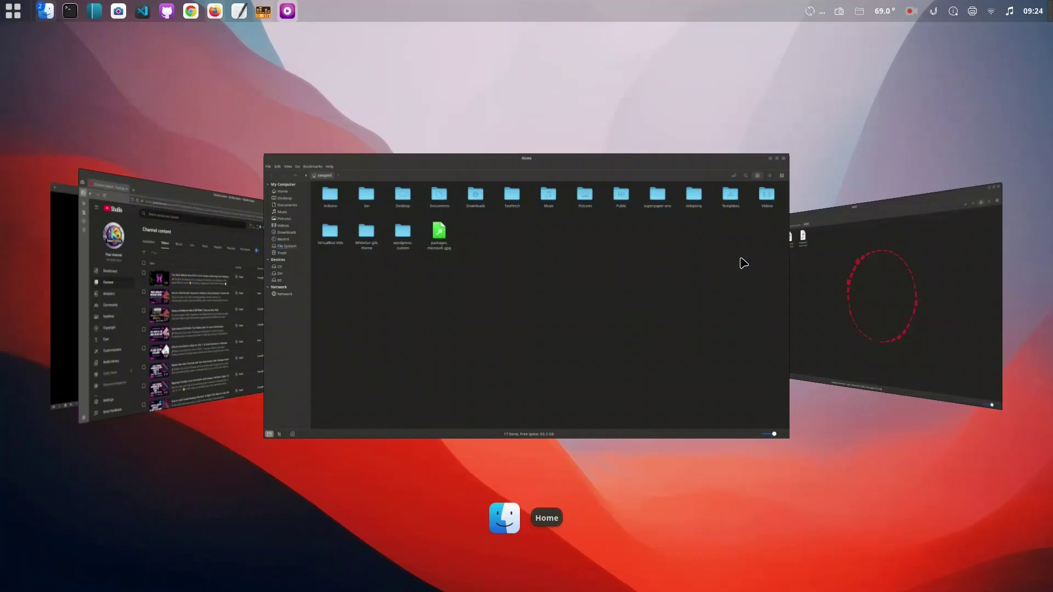
pyautogui.click(744, 263)
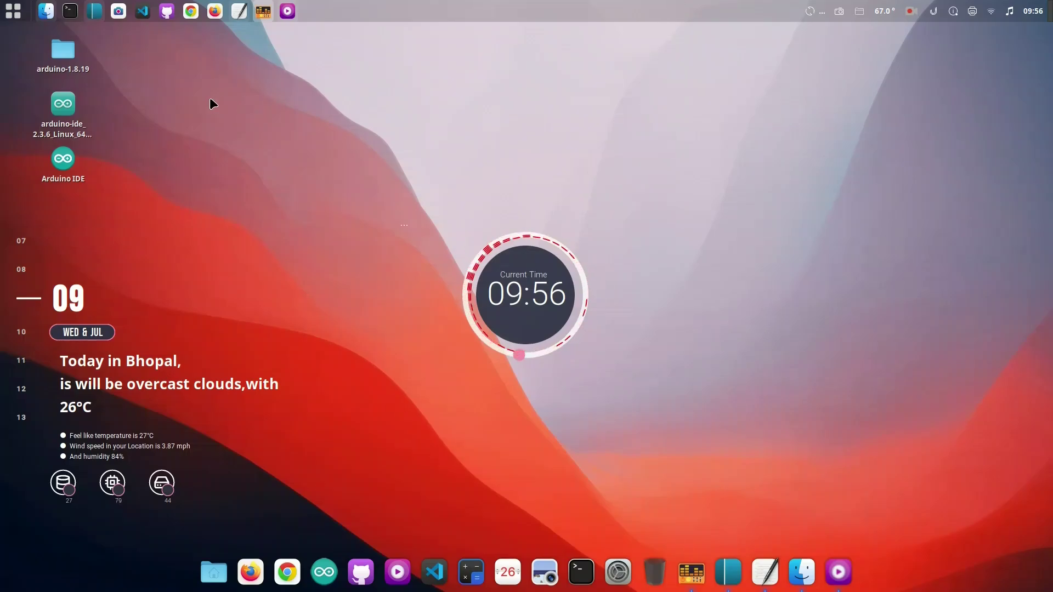
# - Restore and centre Terminal, then paste and run the apt update/install commands with sudo
pyautogui.click(583, 569)
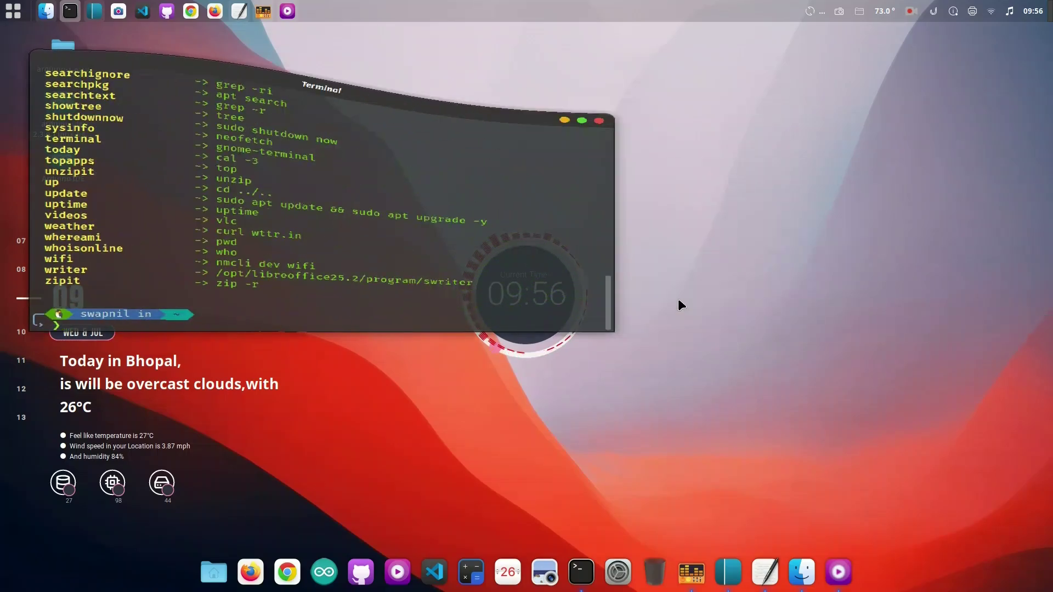
pyautogui.moveTo(253, 72); pyautogui.dragTo(543, 162)
pyautogui.rightClick(361, 430)
pyautogui.click(391, 497)
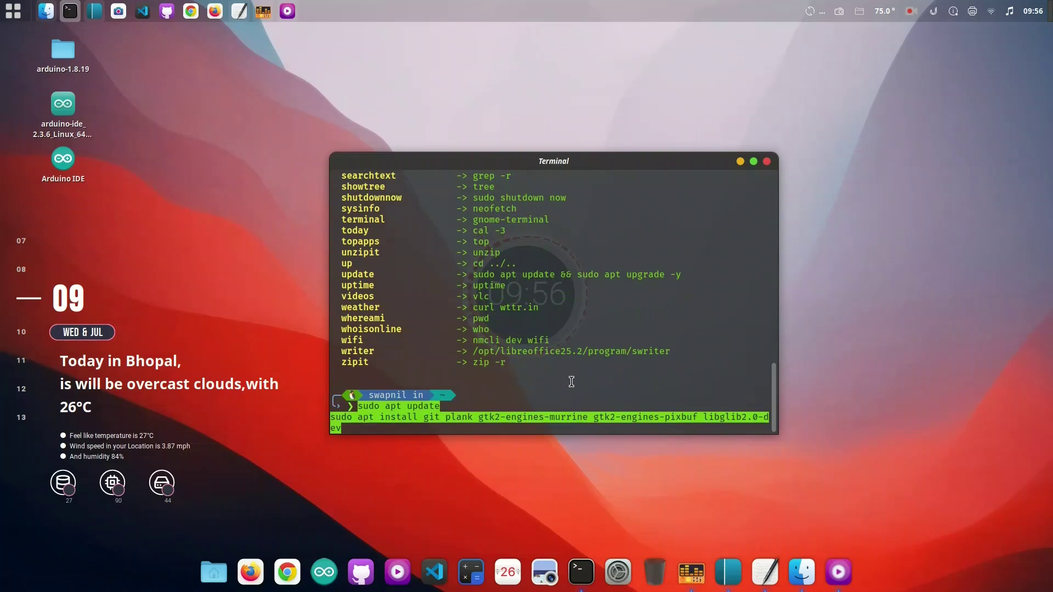
pyautogui.press('Return')
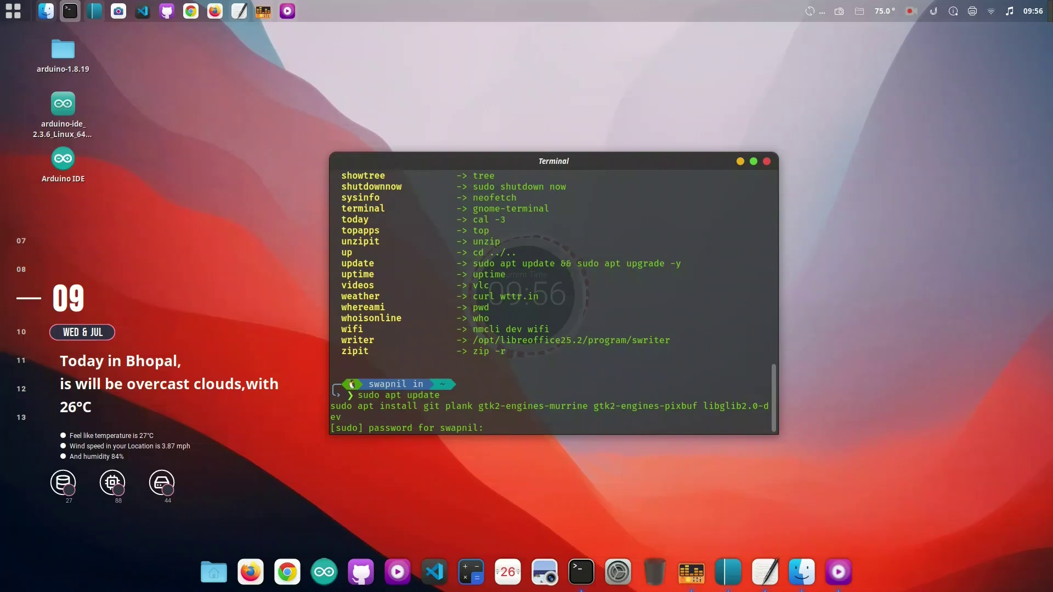
pyautogui.press('Return')
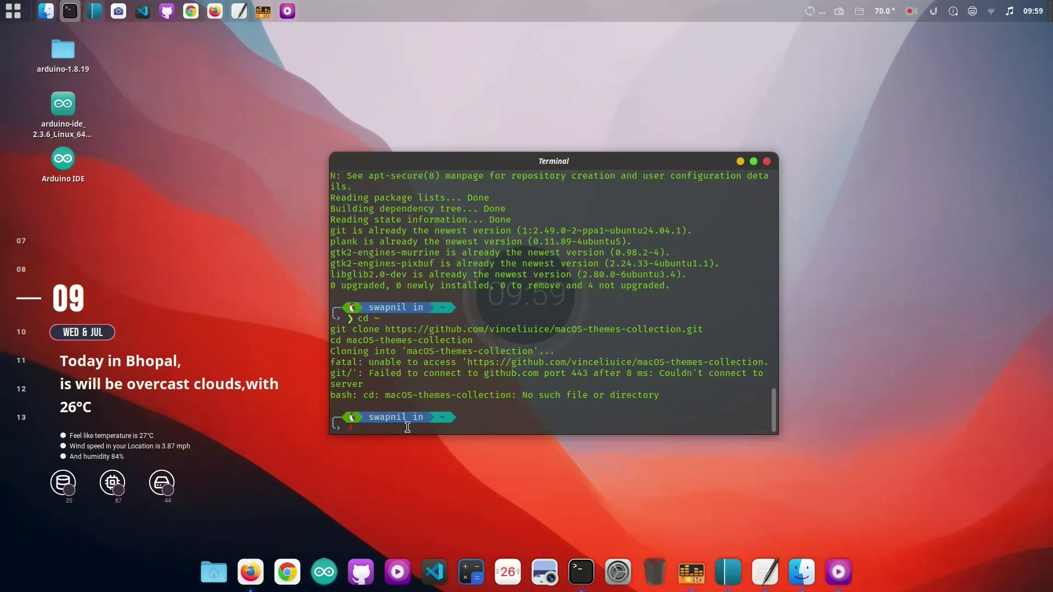
# - Clear the terminal and run the WhiteSur GTK theme clone and install commands
pyautogui.press('Return')
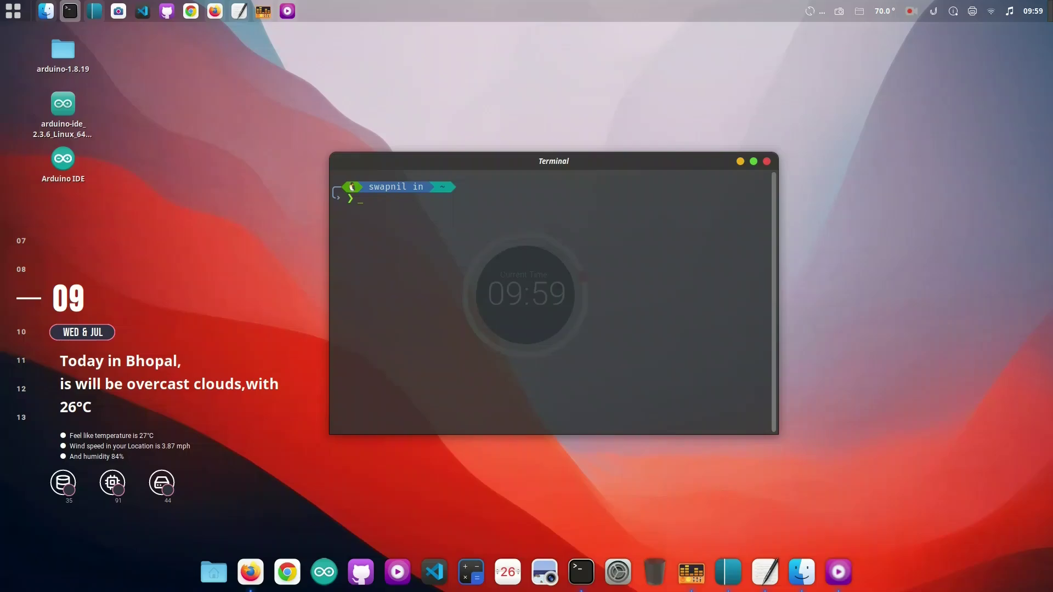
pyautogui.write('git clone https://github.com/vinceliuice/WhiteSur-gtk-theme.git cd WhiteSur-gtk-theme ./install.sh')
pyautogui.press('Return')
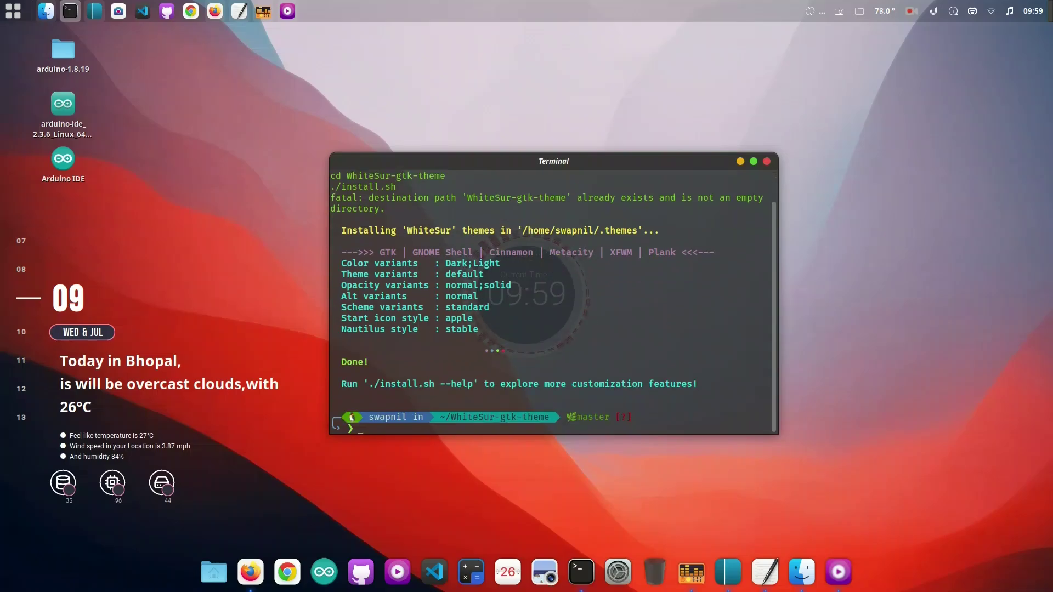
# - Paste and run the WhiteSur icon theme installer, installing WhiteSur, WhiteSur-light and WhiteSur-dark icons
pyautogui.rightClick(371, 430)
pyautogui.click(398, 497)
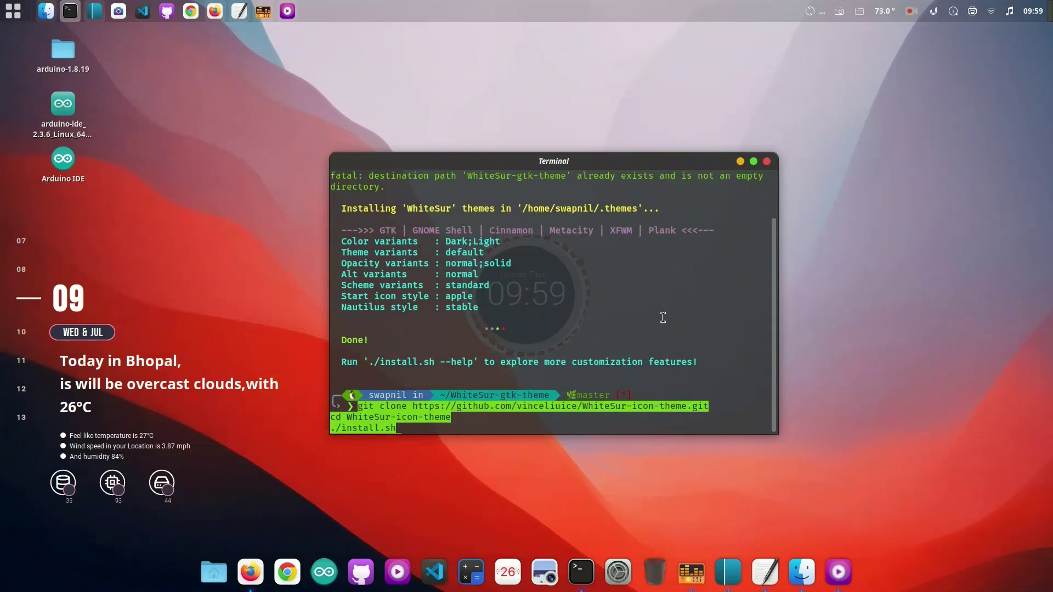
pyautogui.press('Return')
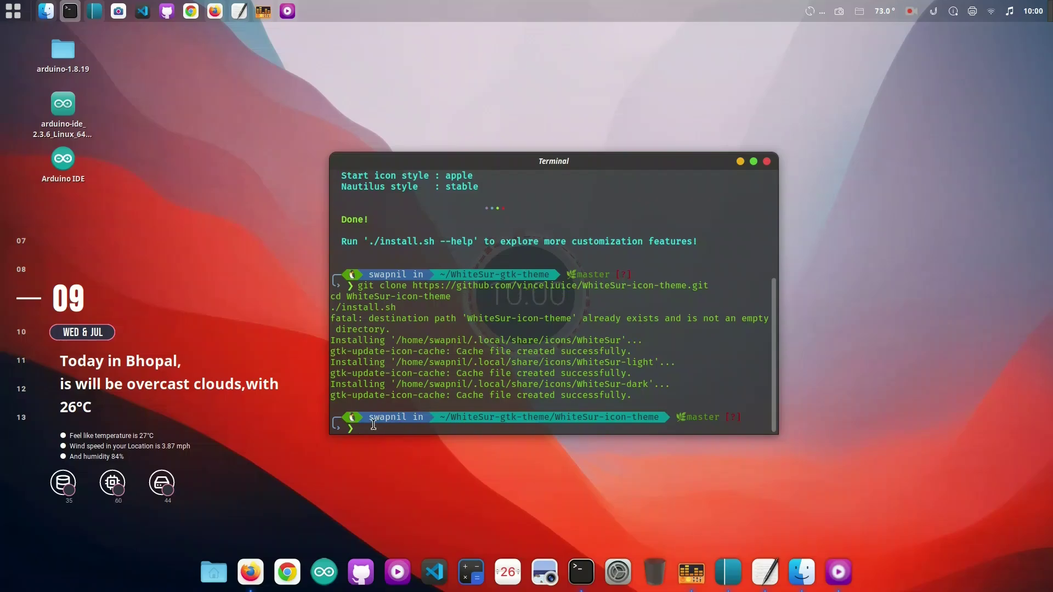
# - Run sudo apt install plank, confirming version 0.11.89-4ubuntu5 is already newest
pyautogui.rightClick(366, 430)
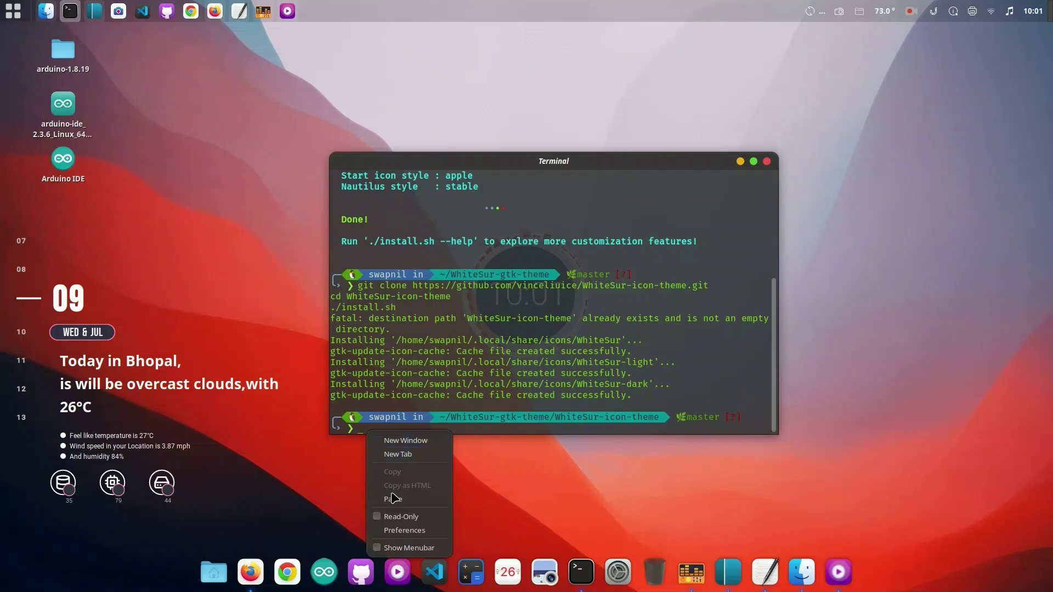
pyautogui.click(392, 498)
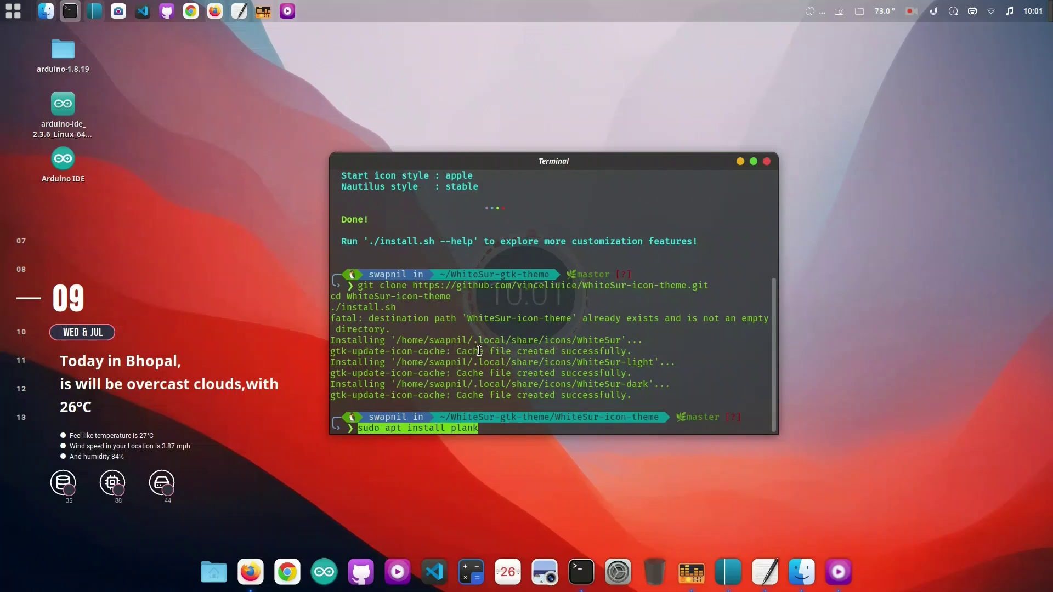
pyautogui.press('Return')
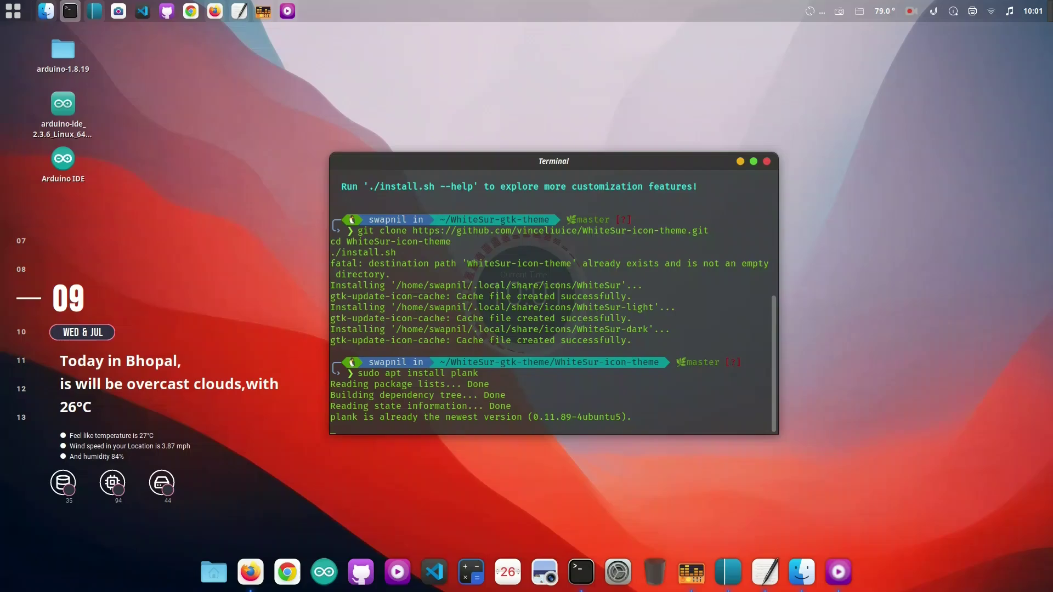
# - Open the Burn My Windows configuration from System Settings > Extensions
pyautogui.click(14, 11)
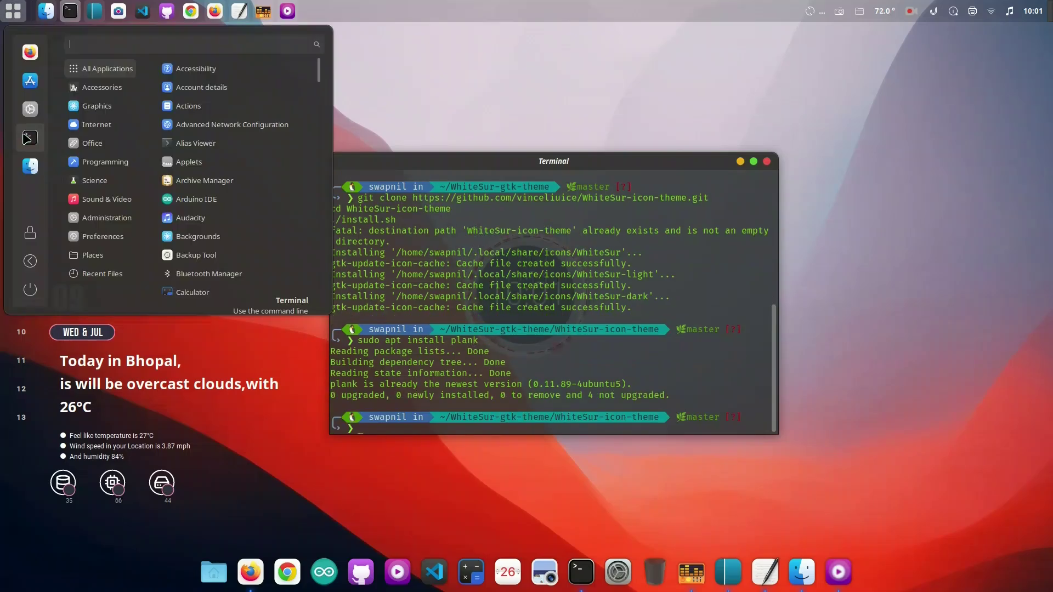
pyautogui.click(34, 115)
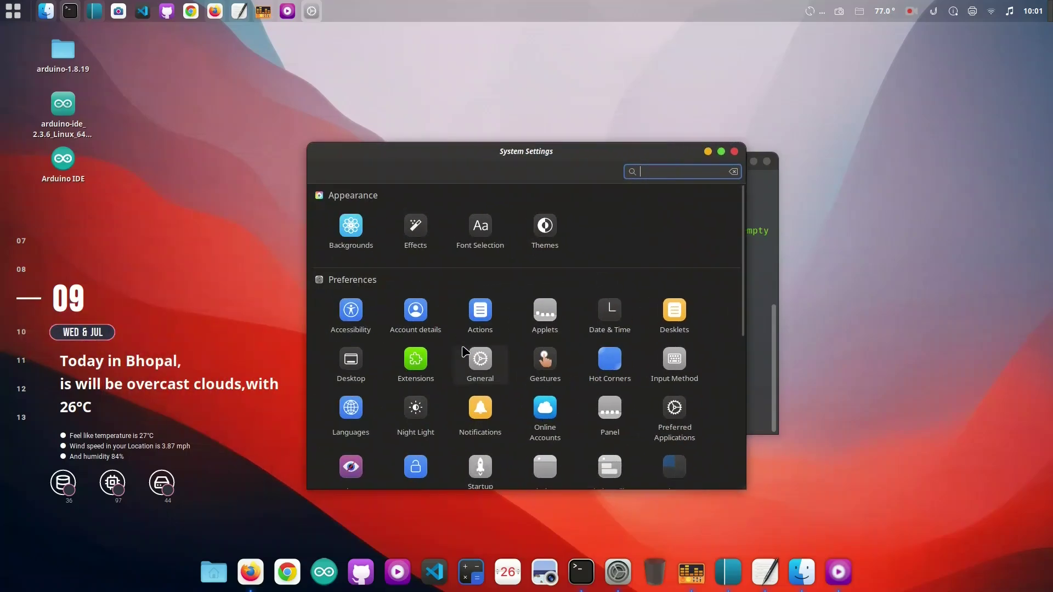
pyautogui.click(423, 358)
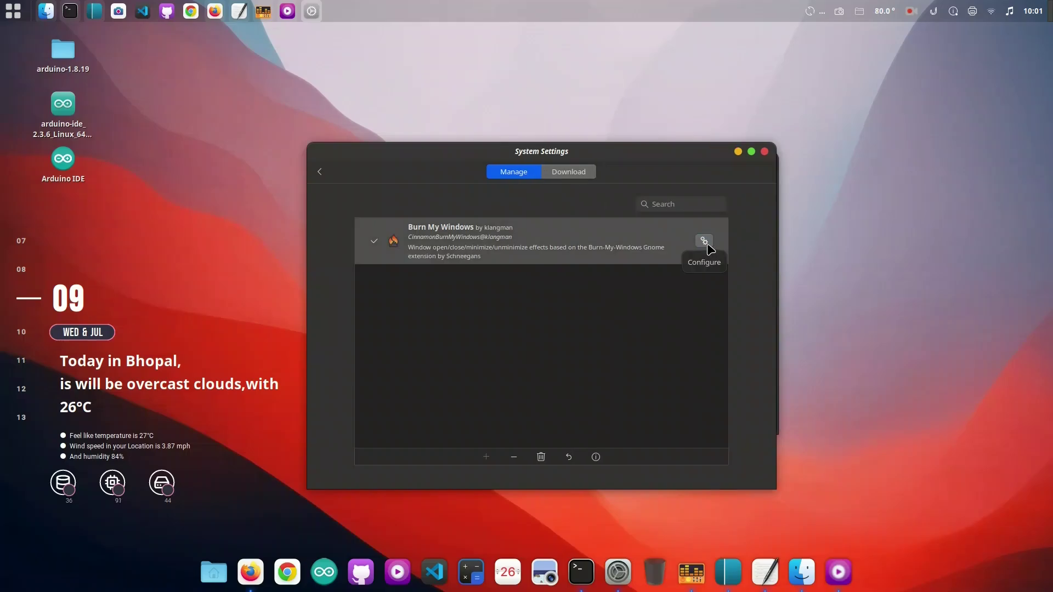
pyautogui.click(705, 242)
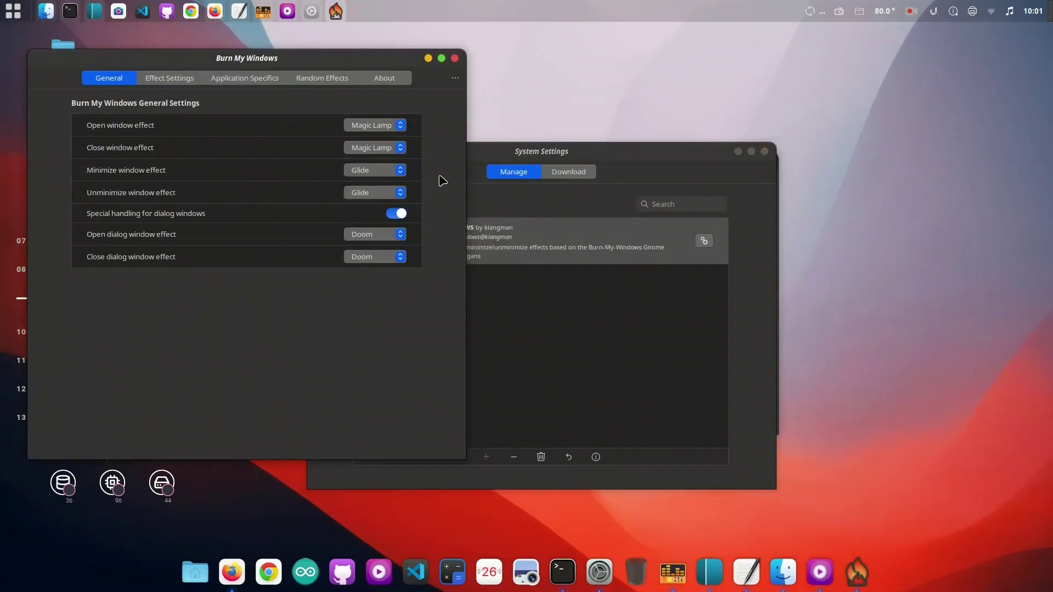
# - Set the minimize effect to Fire and the unminimize effect to Glitch
pyautogui.click(384, 171)
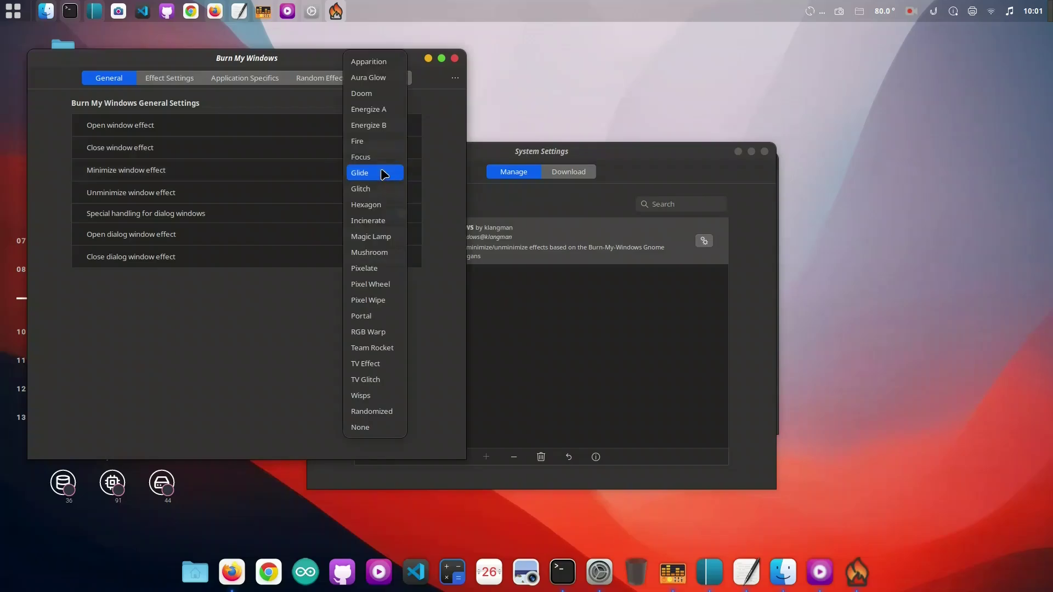
pyautogui.click(367, 144)
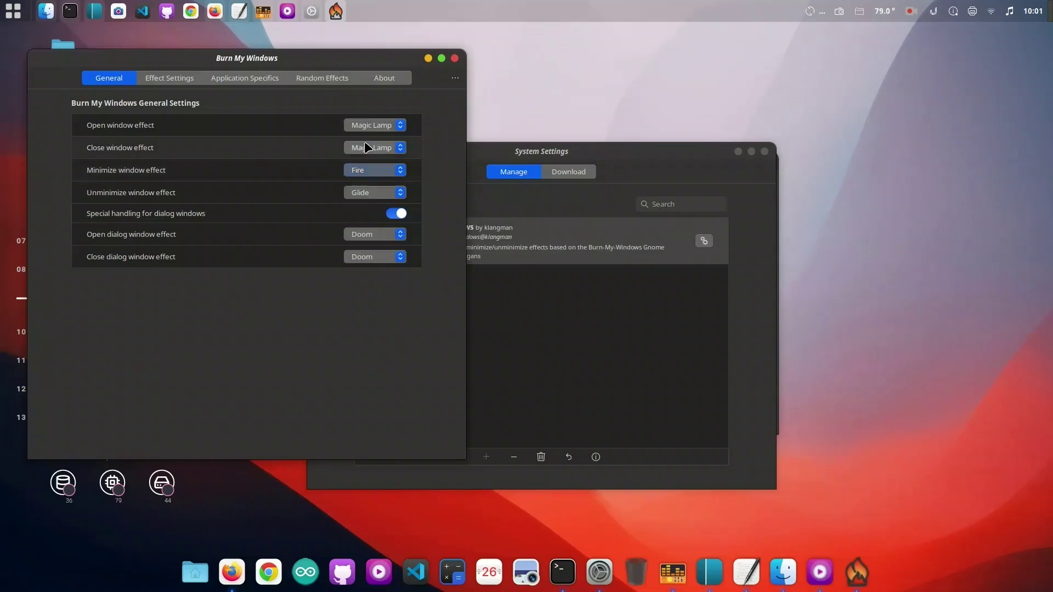
pyautogui.click(379, 193)
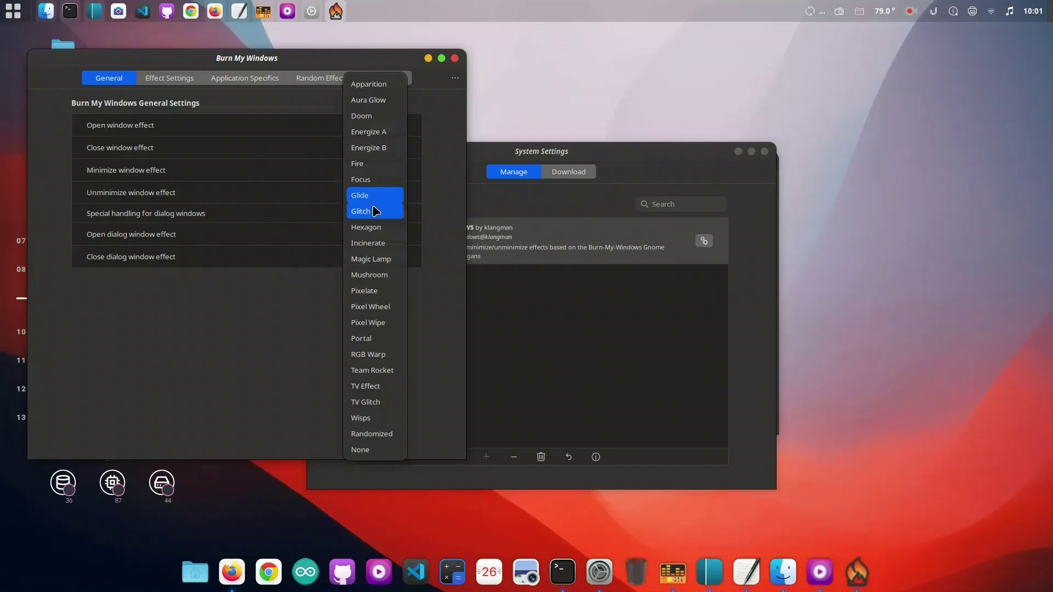
pyautogui.click(377, 211)
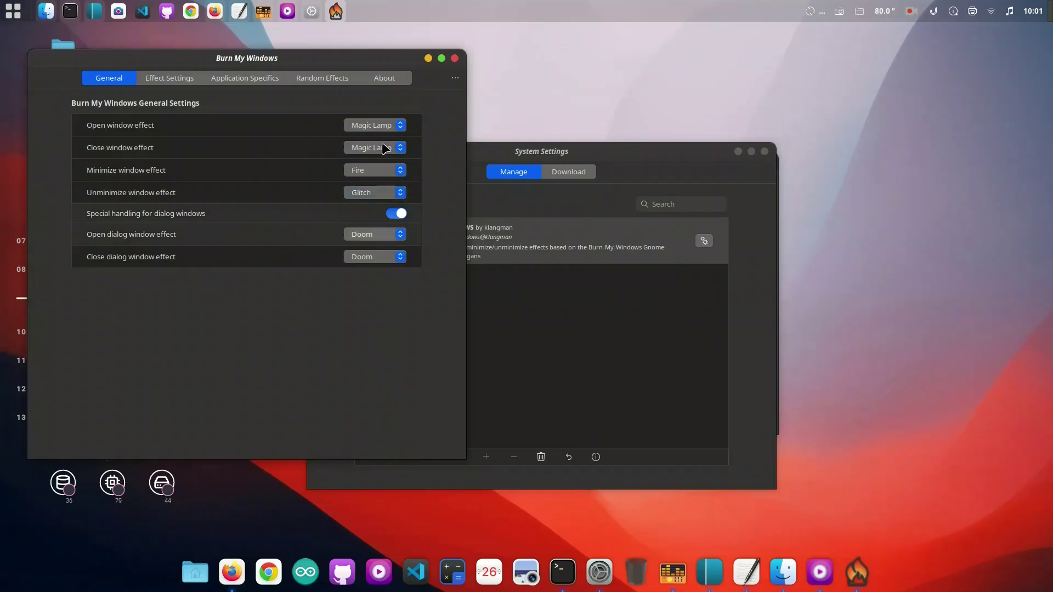
# - Set both window-open and window-close effects to Apparition, then close the settings
pyautogui.click(383, 125)
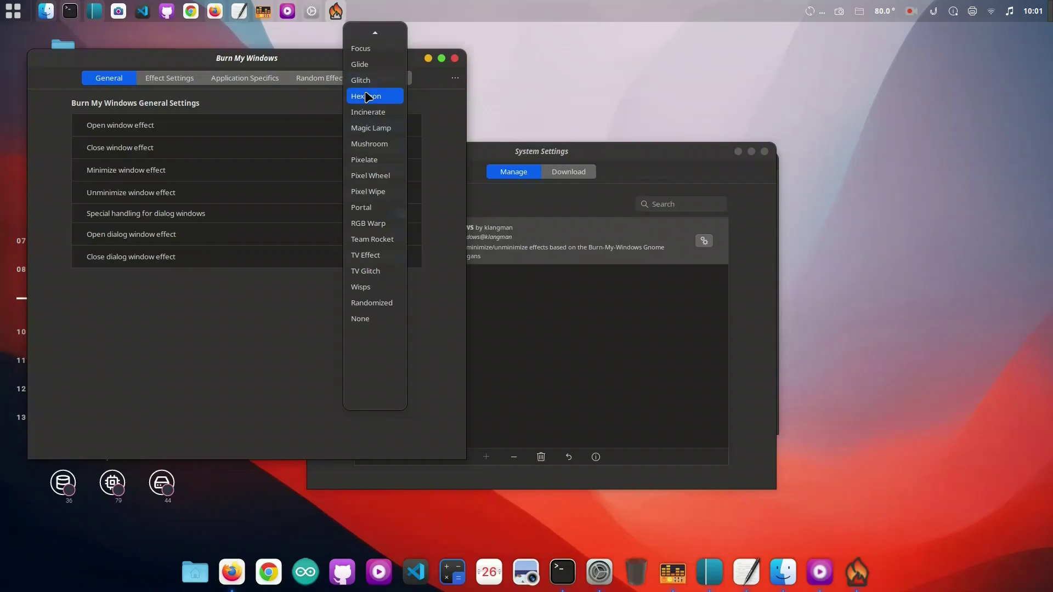
pyautogui.scroll(5, 368, 98)
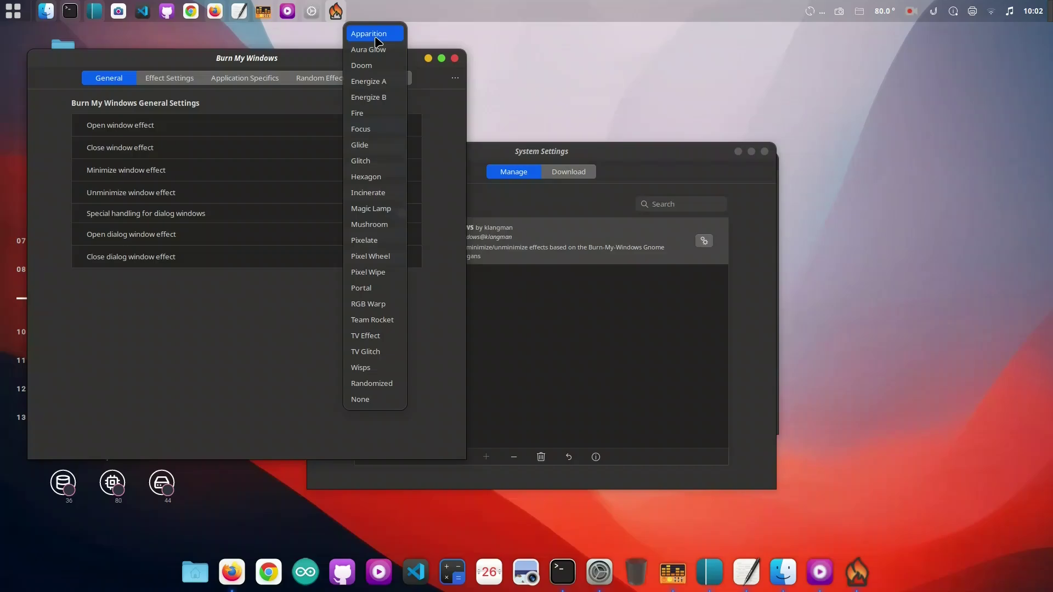
pyautogui.click(376, 40)
pyautogui.click(365, 146)
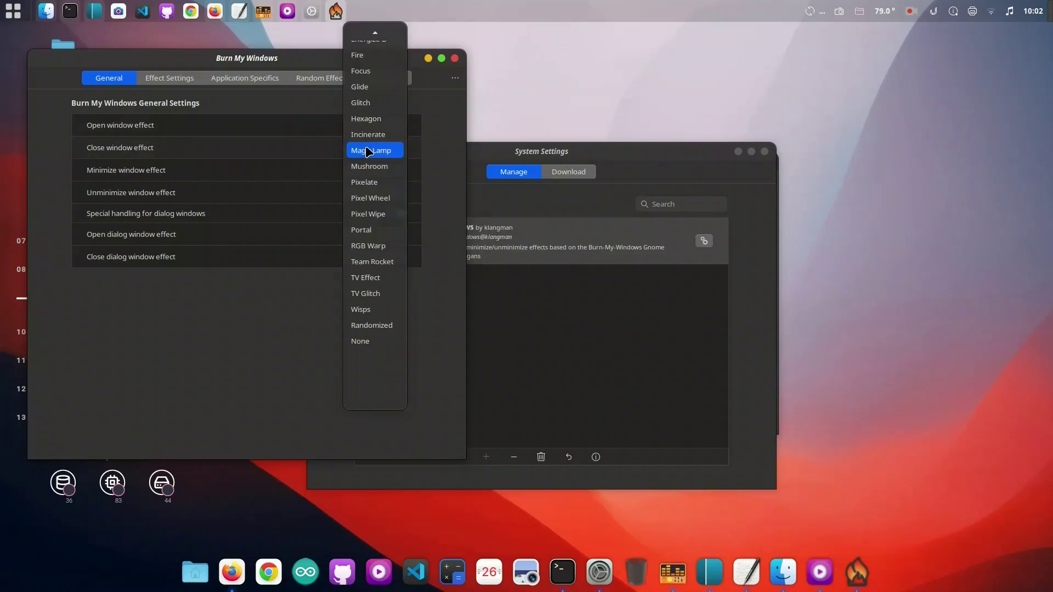
pyautogui.scroll(4, 372, 109)
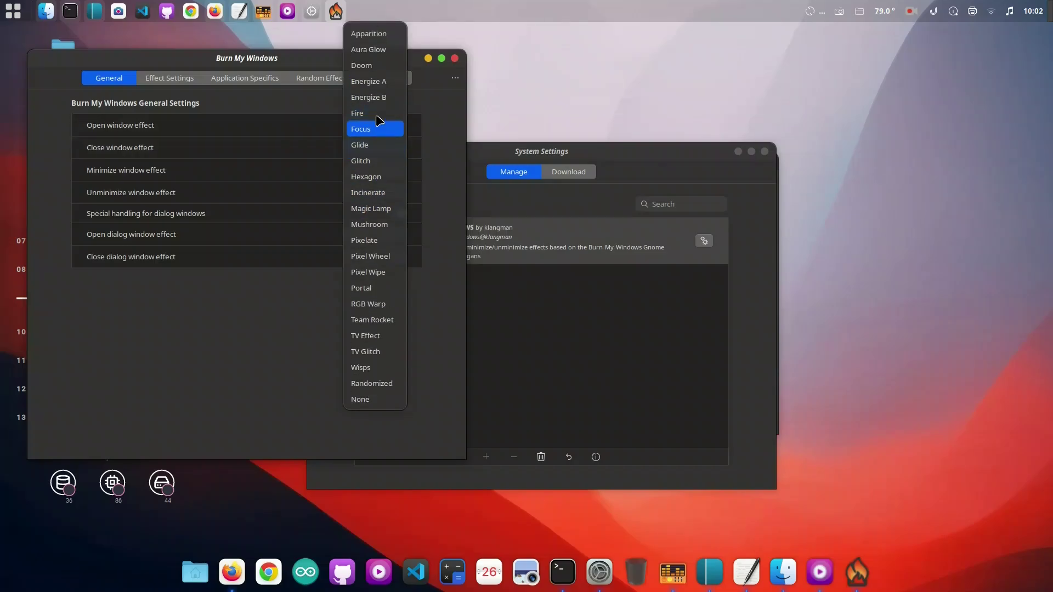
pyautogui.click(378, 40)
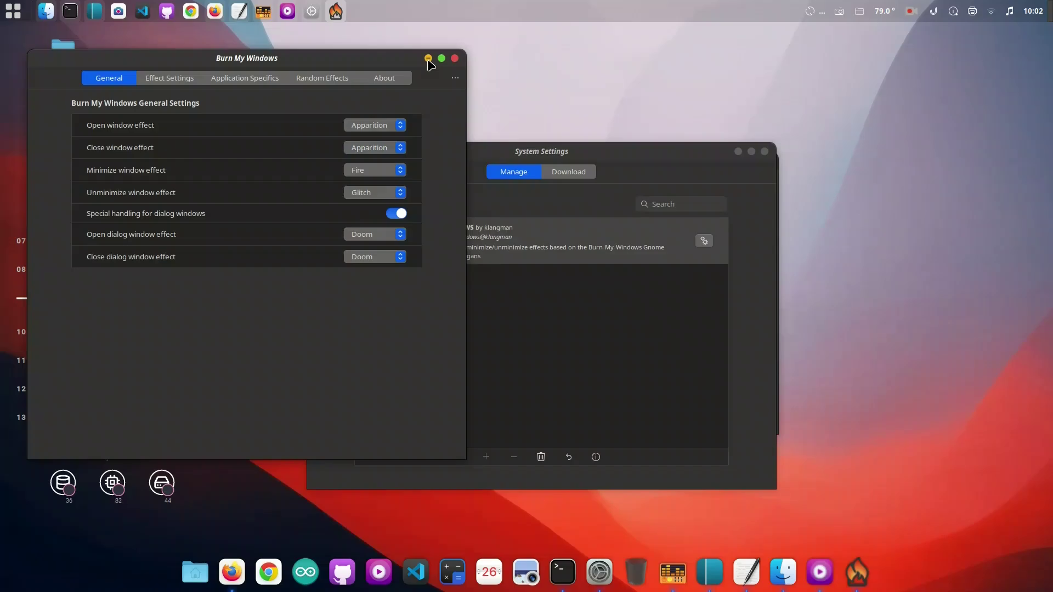
pyautogui.click(455, 58)
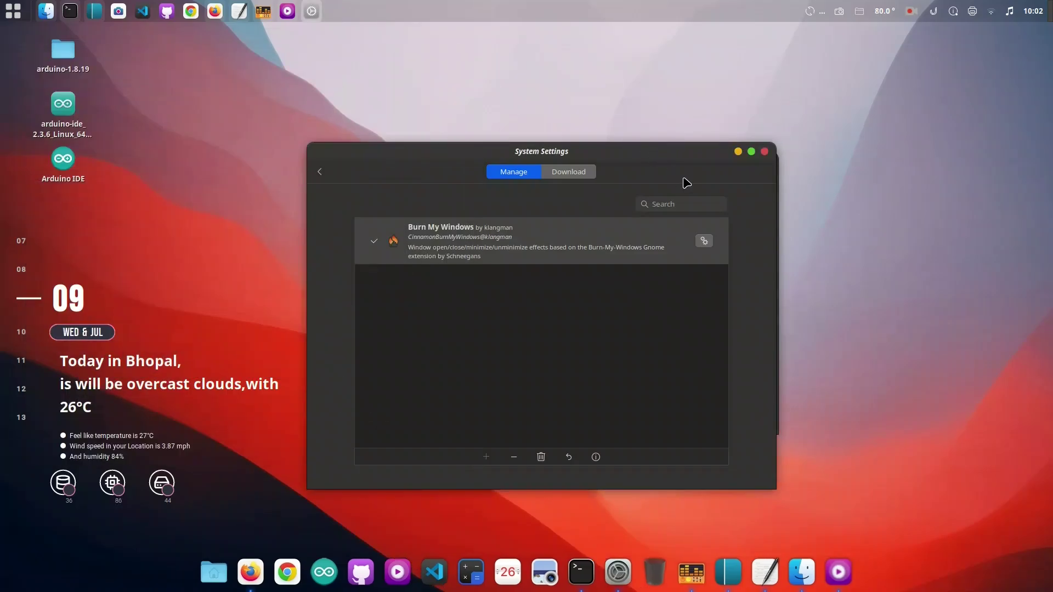
# - Close System Settings and the Terminal, then bring up the Shut Down dialog from the menu's power button
pyautogui.click(765, 152)
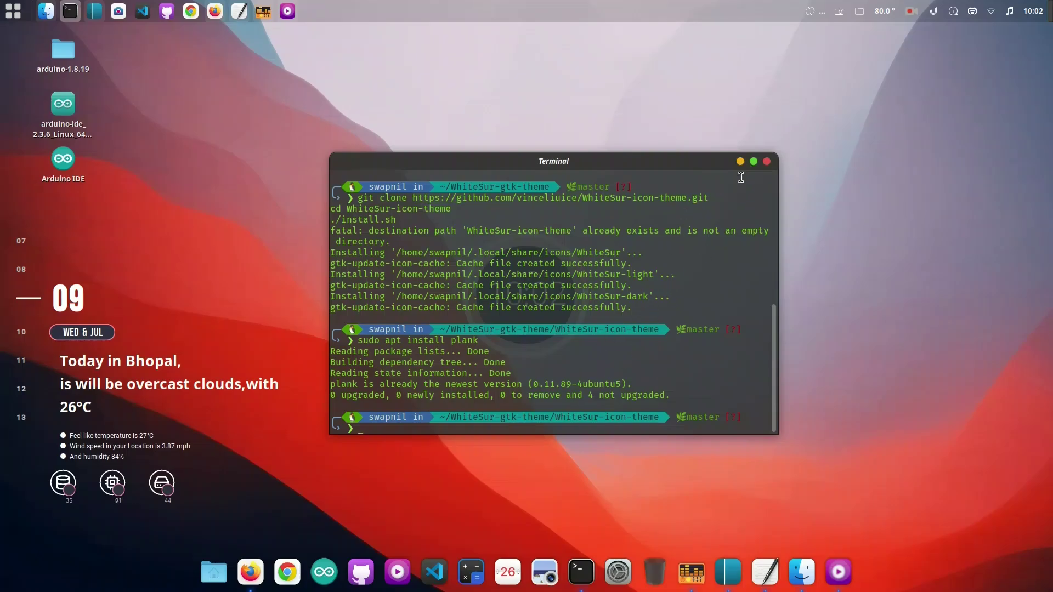
pyautogui.click(767, 162)
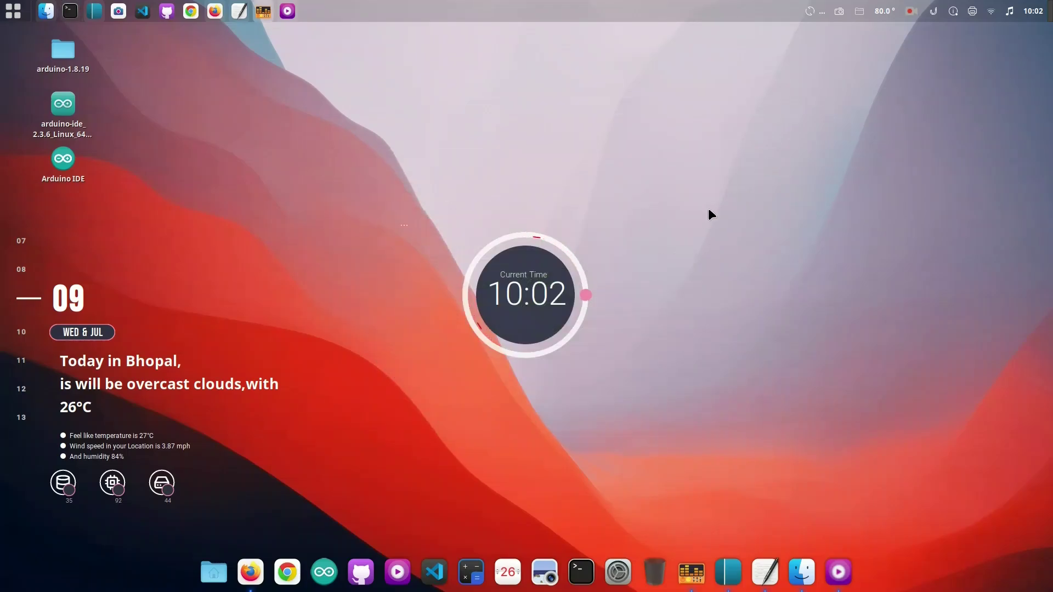
pyautogui.click(13, 11)
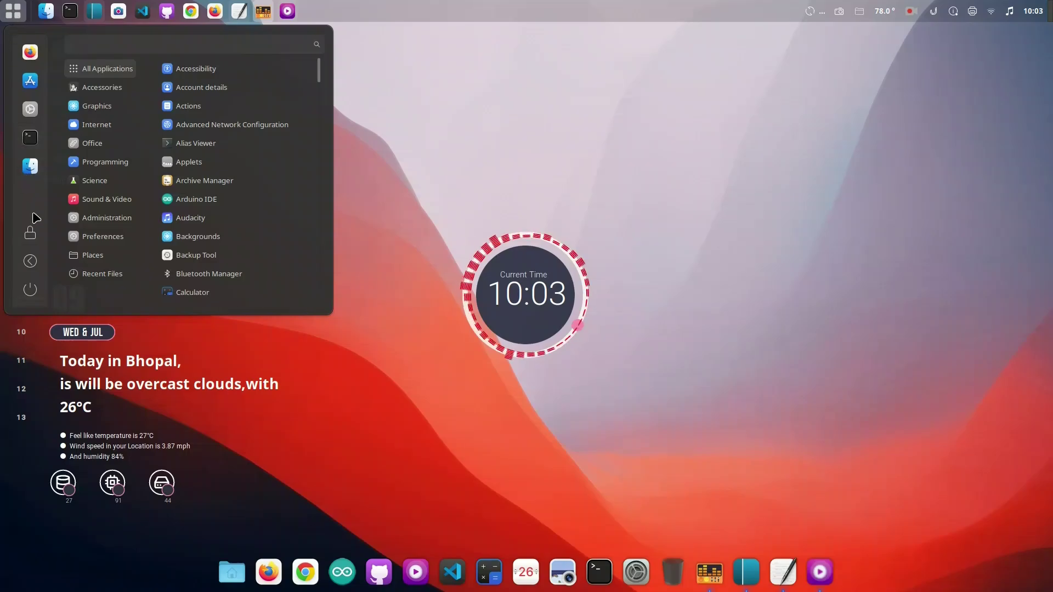
pyautogui.moveTo(107, 145)
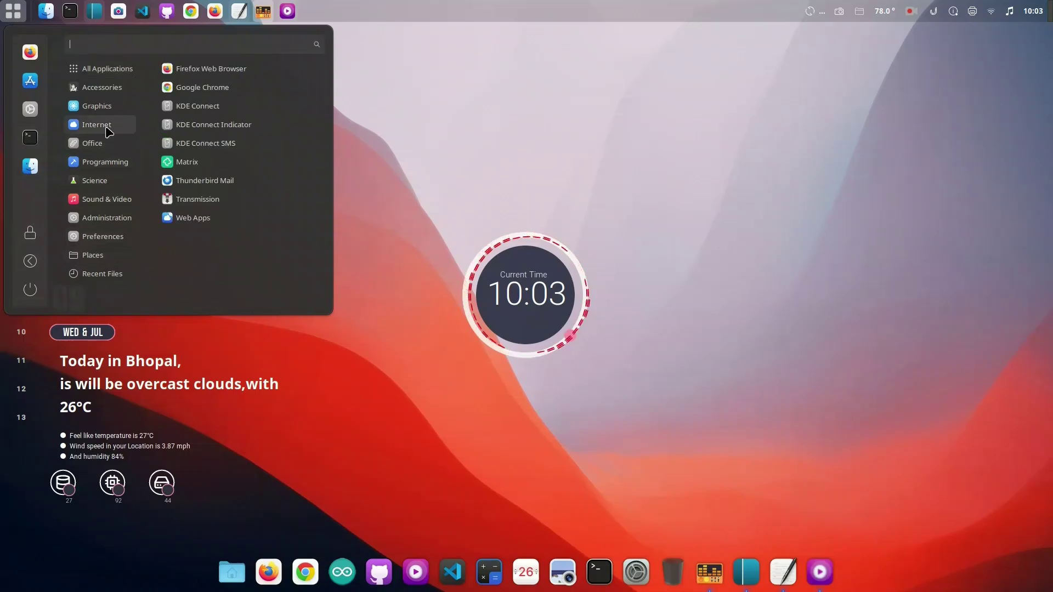
pyautogui.moveTo(102, 117)
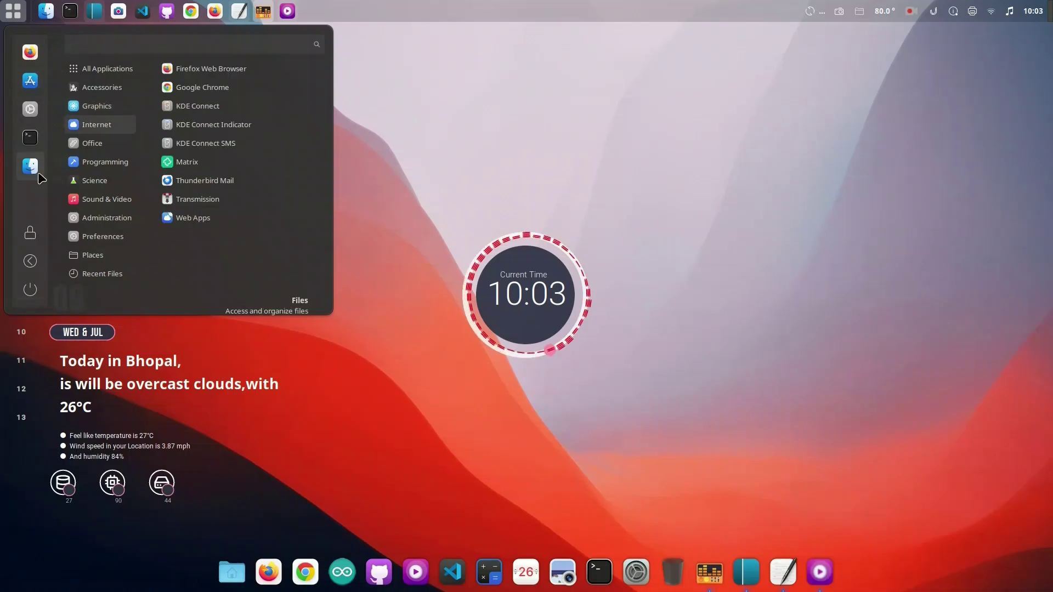
pyautogui.click(30, 290)
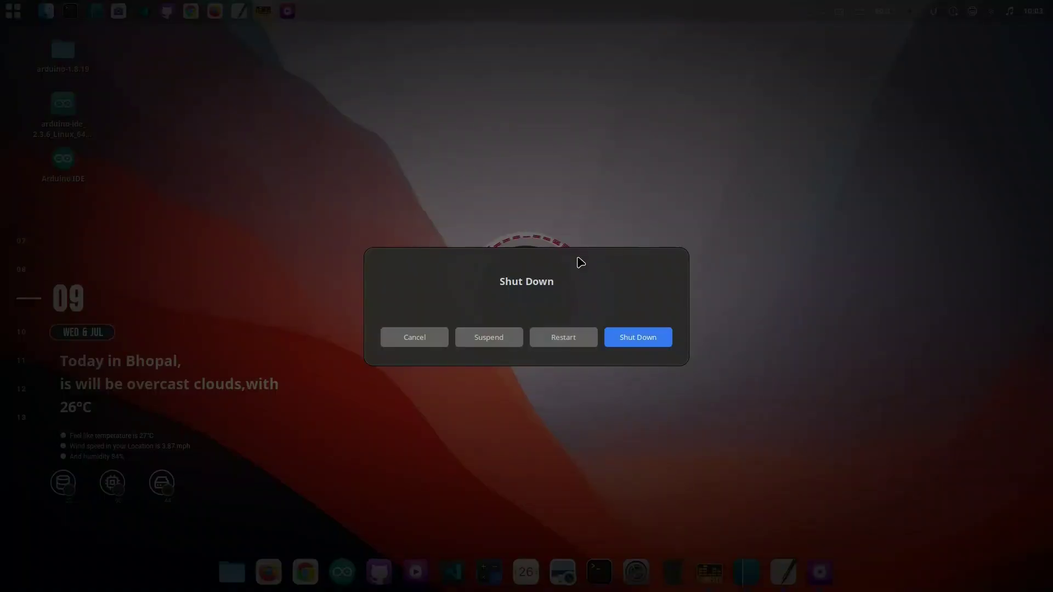